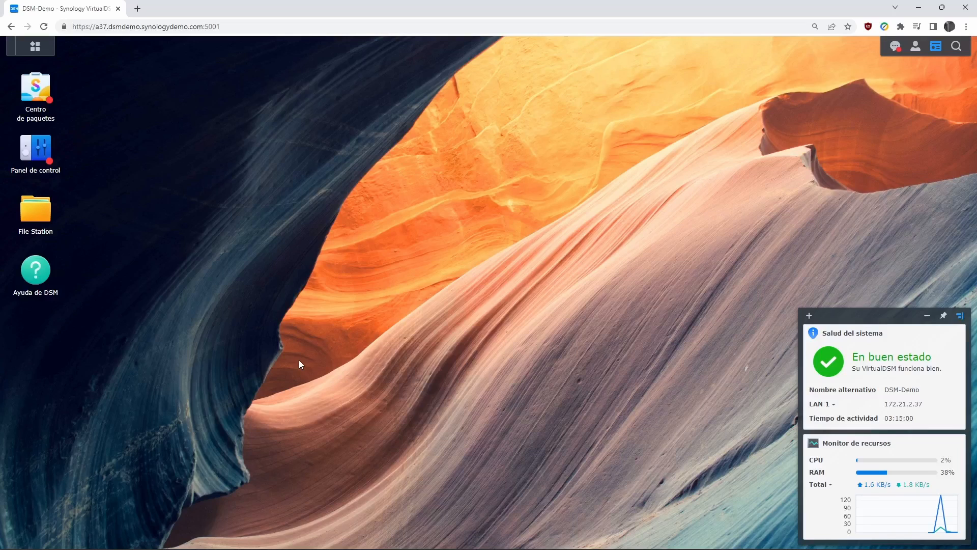
# - Go to Usuario y grupo in Panel de control, browse the Crear options, and launch the new-user wizard
pyautogui.click(46, 154)
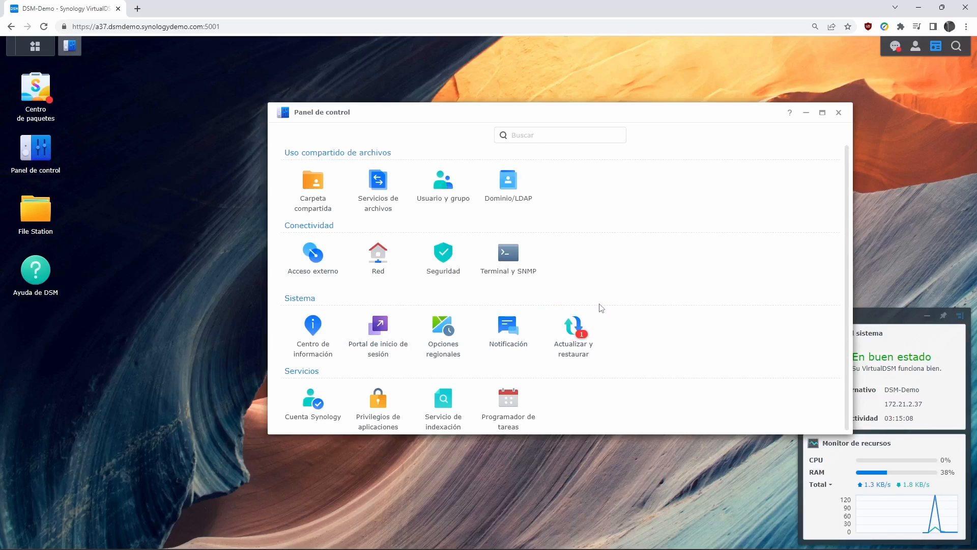
pyautogui.click(450, 193)
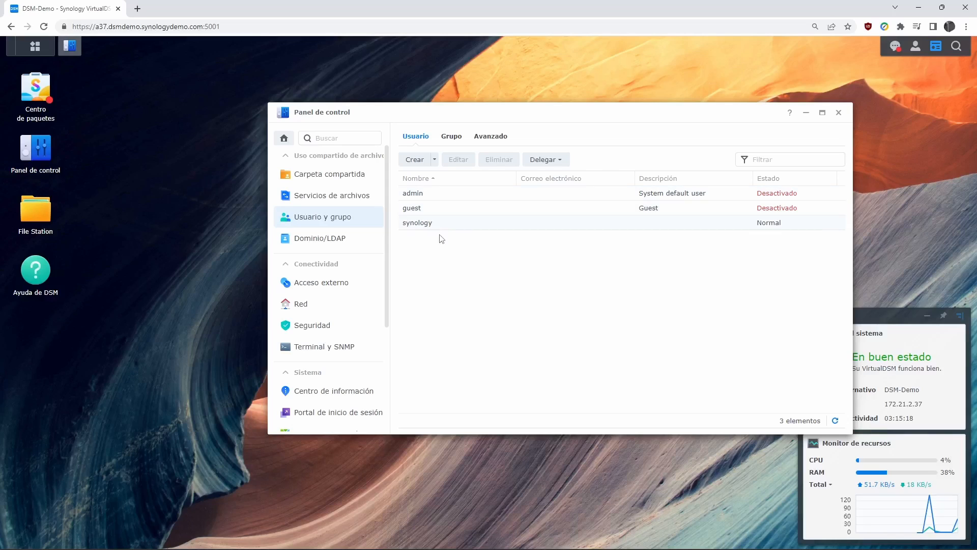
pyautogui.click(426, 161)
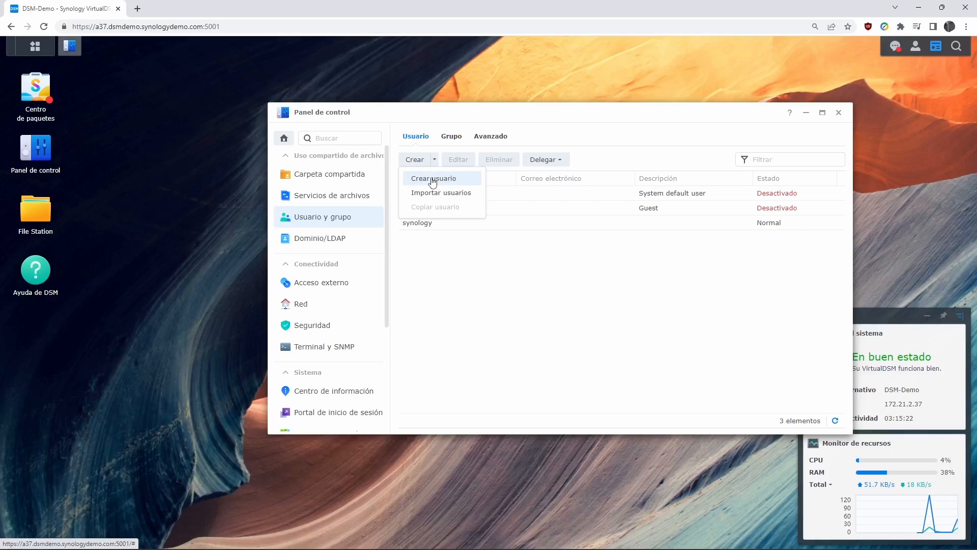
pyautogui.click(582, 317)
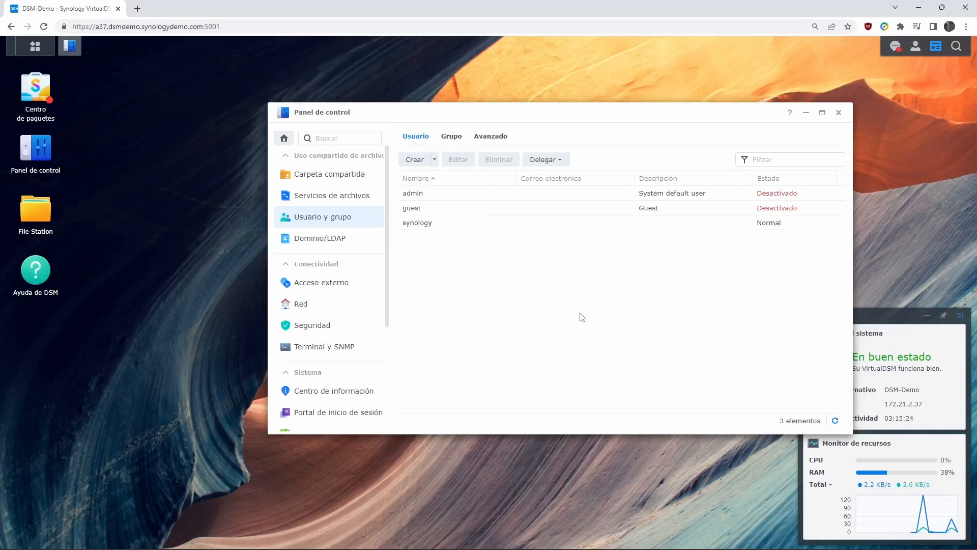
pyautogui.click(434, 159)
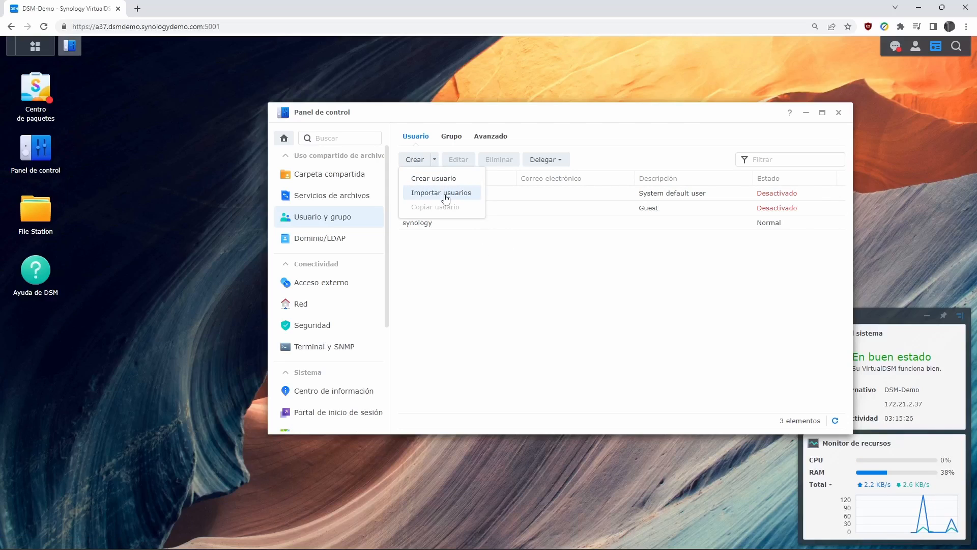
pyautogui.click(602, 298)
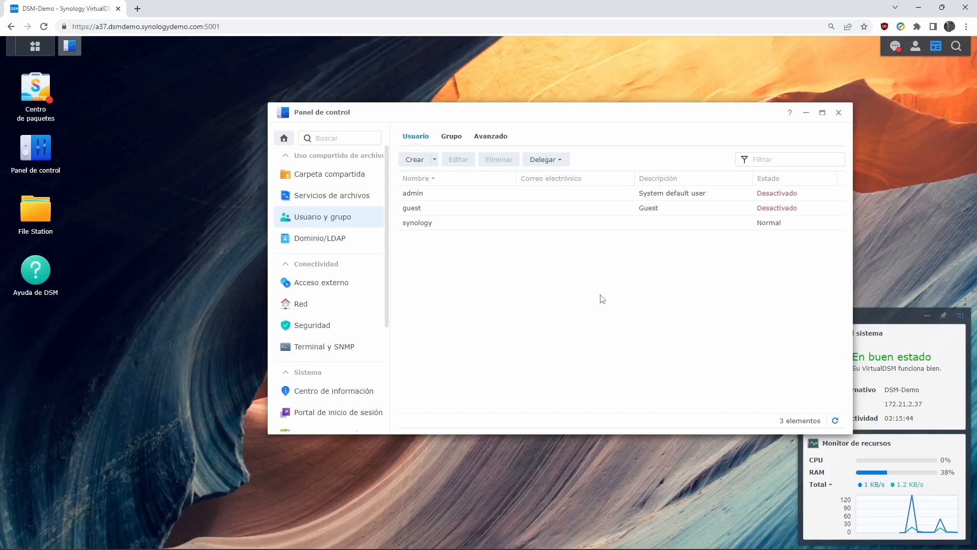
pyautogui.click(434, 159)
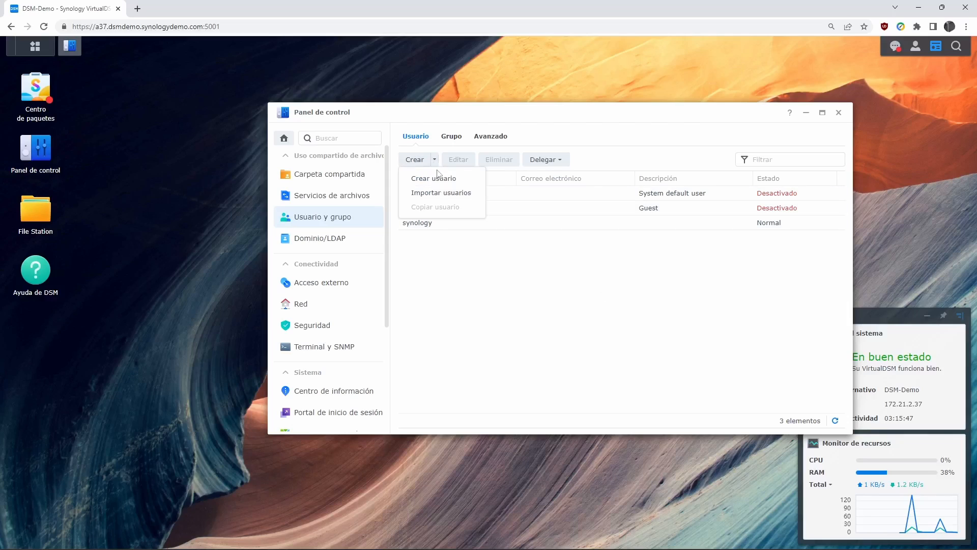
pyautogui.click(533, 312)
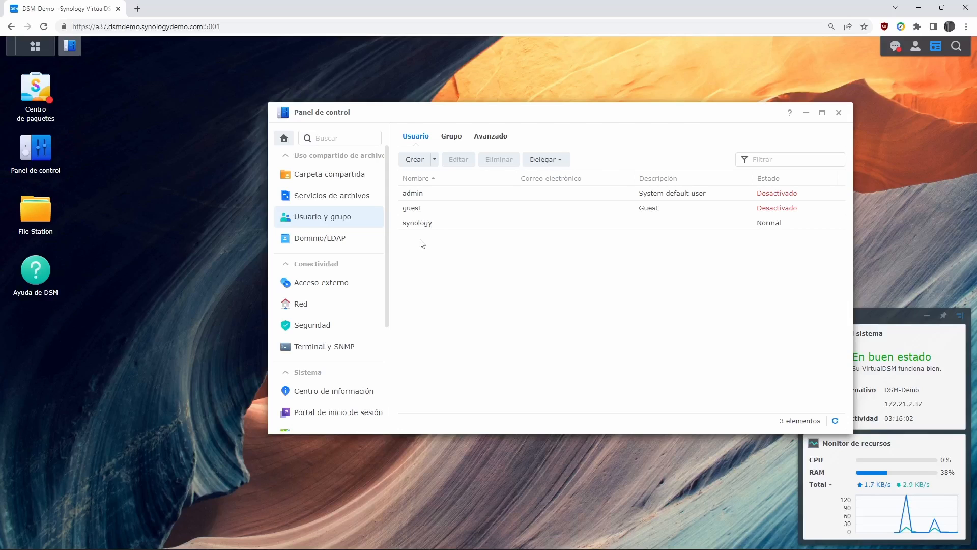
pyautogui.click(416, 161)
# - Put the cursor in the new-user wizard's empty Nombre field
pyautogui.click(530, 192)
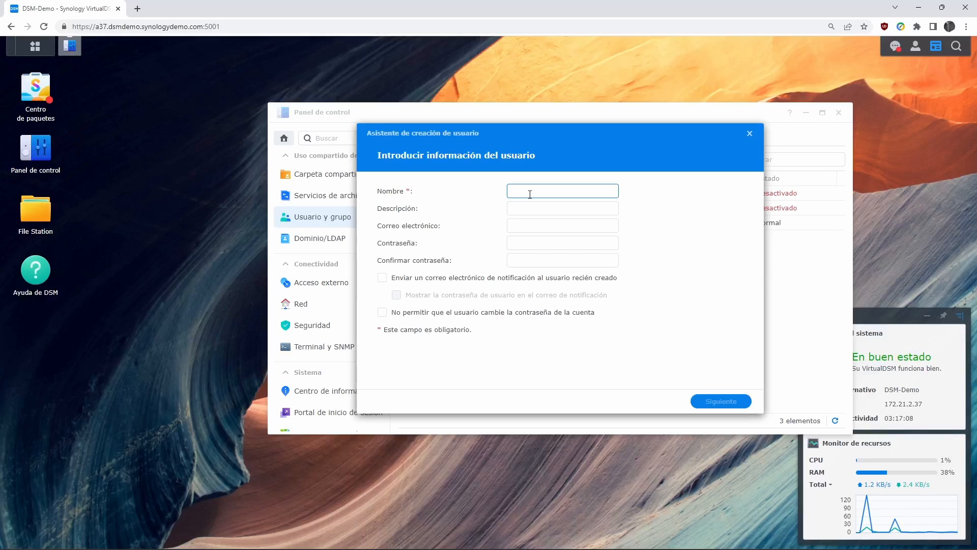
# - Enter the user's name, the description 'personal de soporte' and the user's e-mail address
pyautogui.write('e')
pyautogui.press('BackSpace')
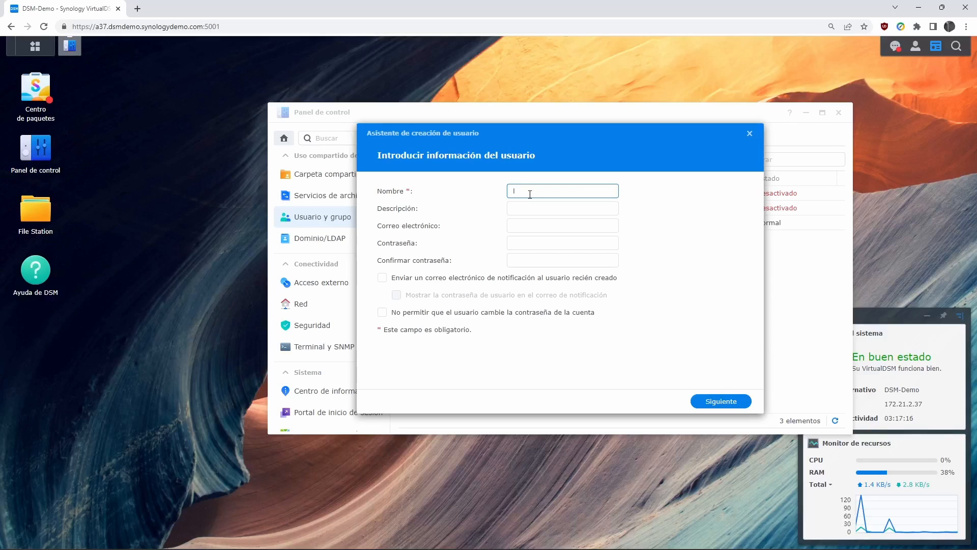
pyautogui.click(532, 209)
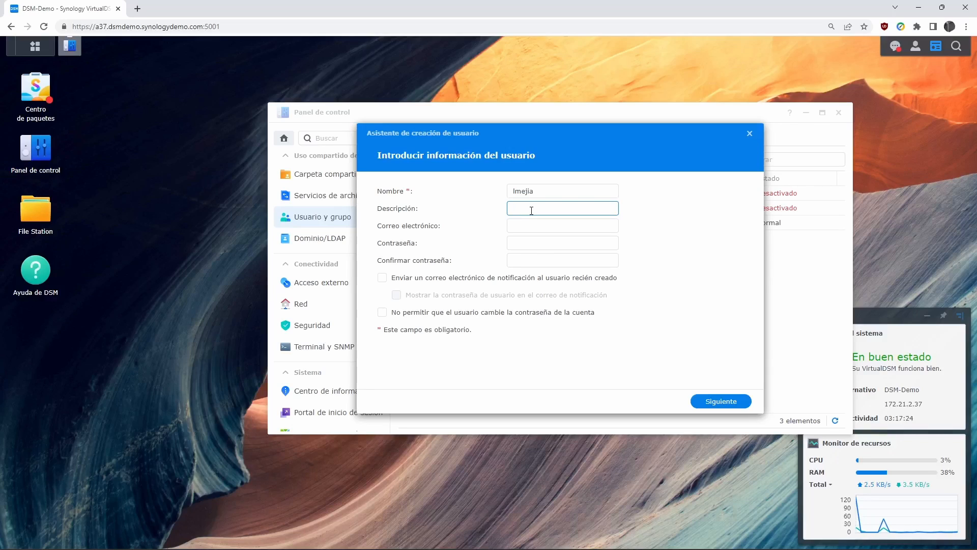
pyautogui.write('personal de soporte')
pyautogui.click(533, 225)
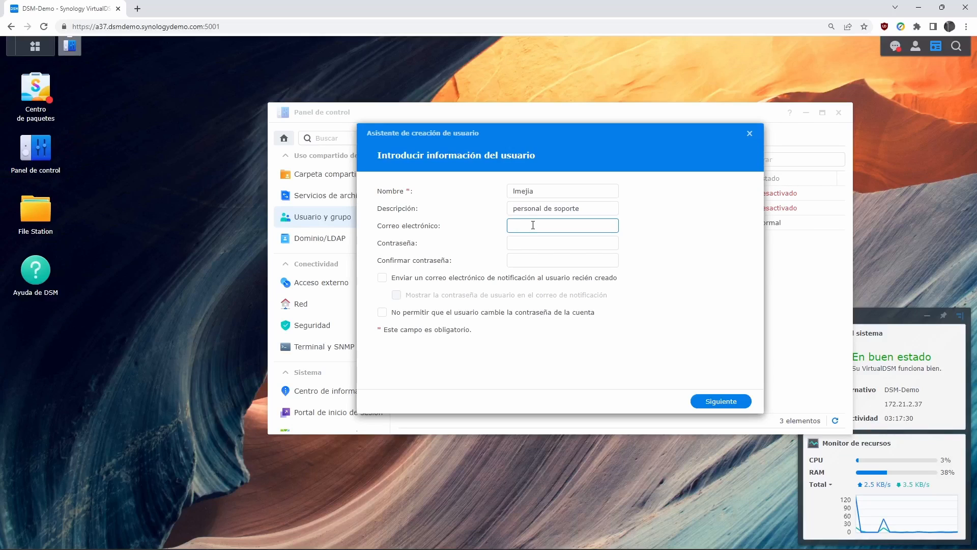
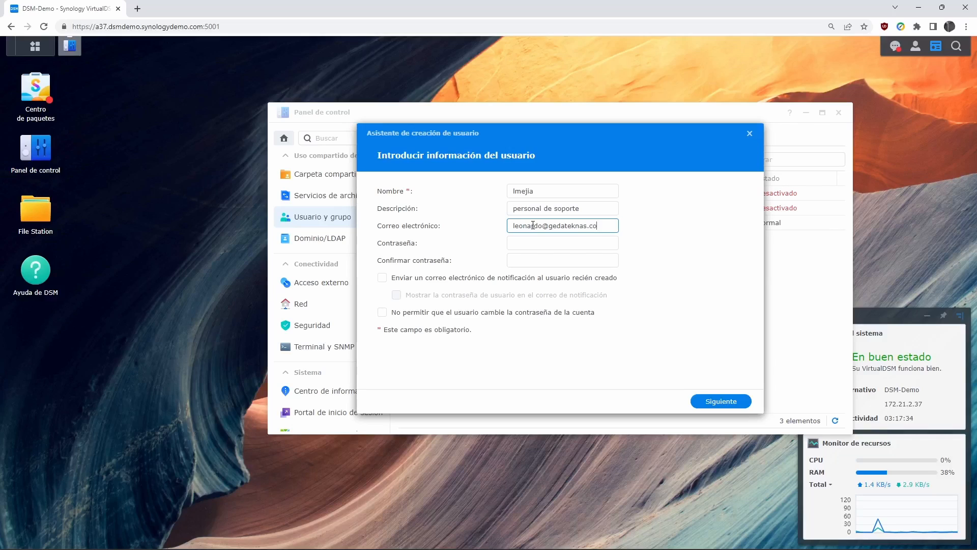
# - Enter a strong password for the user and confirm it
pyautogui.click(545, 242)
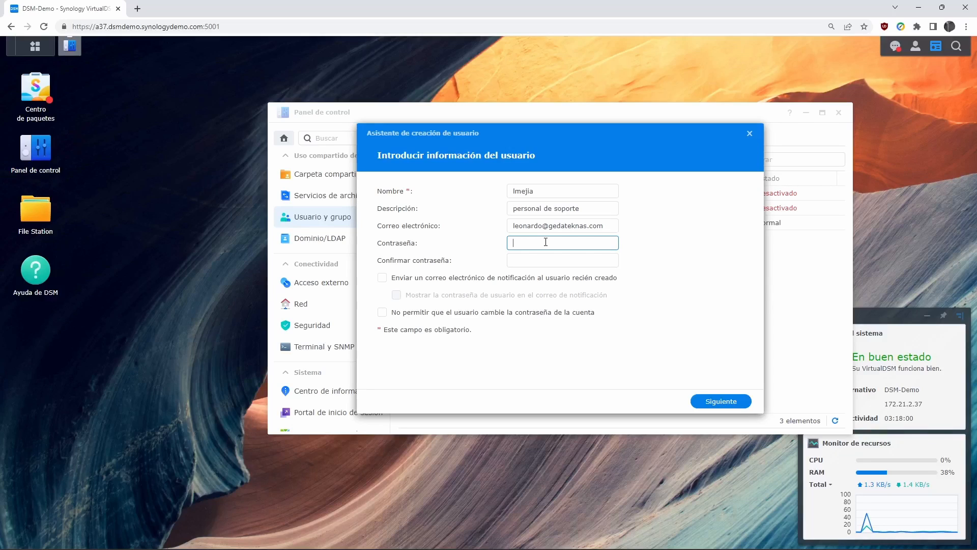
pyautogui.write('•')
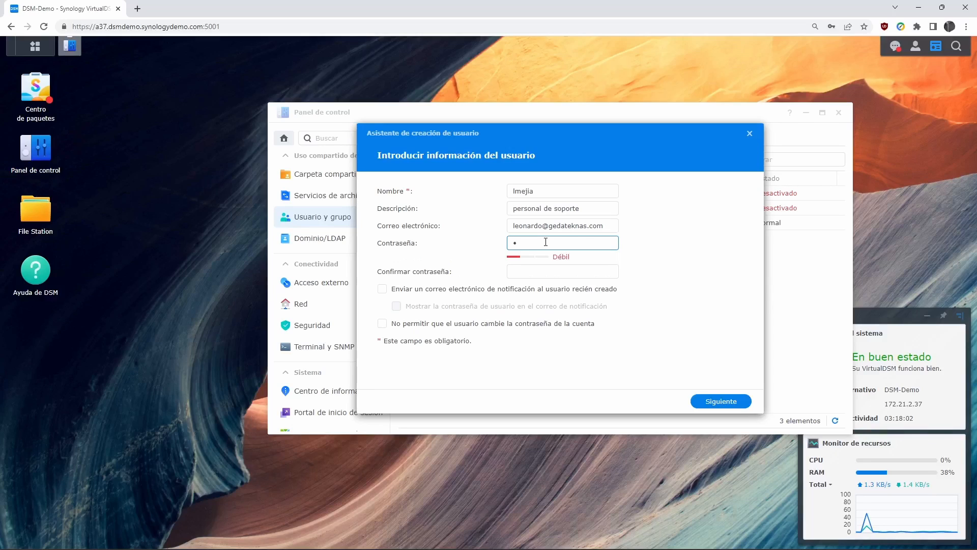
pyautogui.write('••••••••')
pyautogui.press('Tab')
pyautogui.write('********')
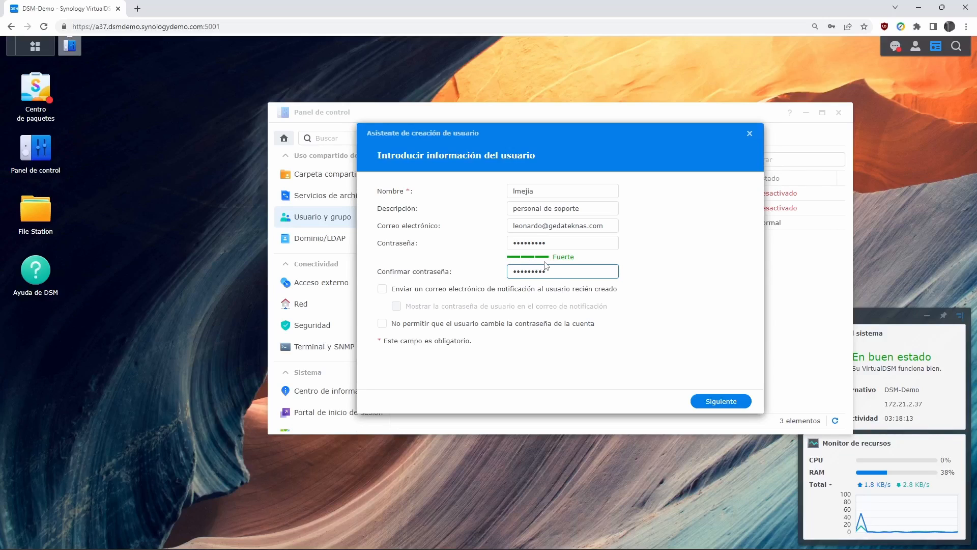
# - Decline the e-mail notification and block the user from changing the password
pyautogui.click(382, 289)
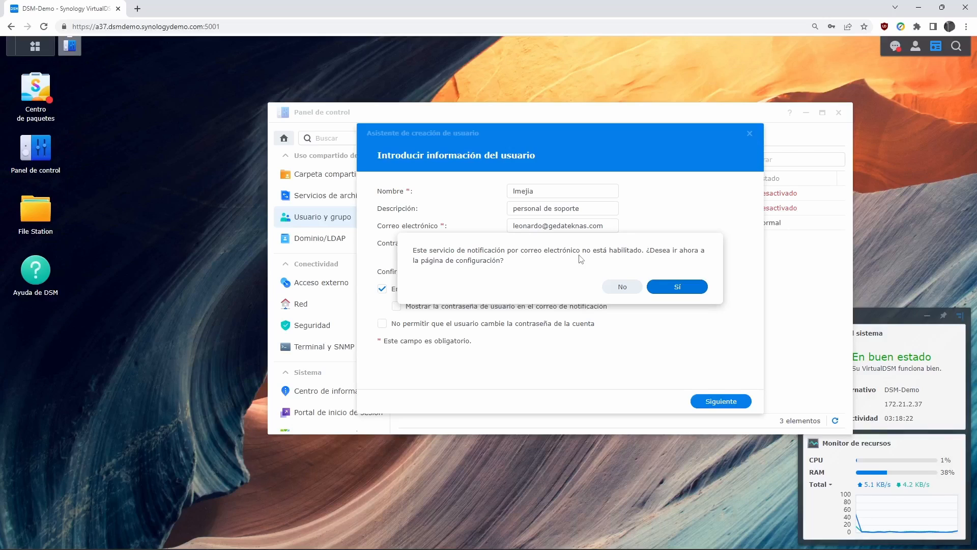
pyautogui.click(617, 286)
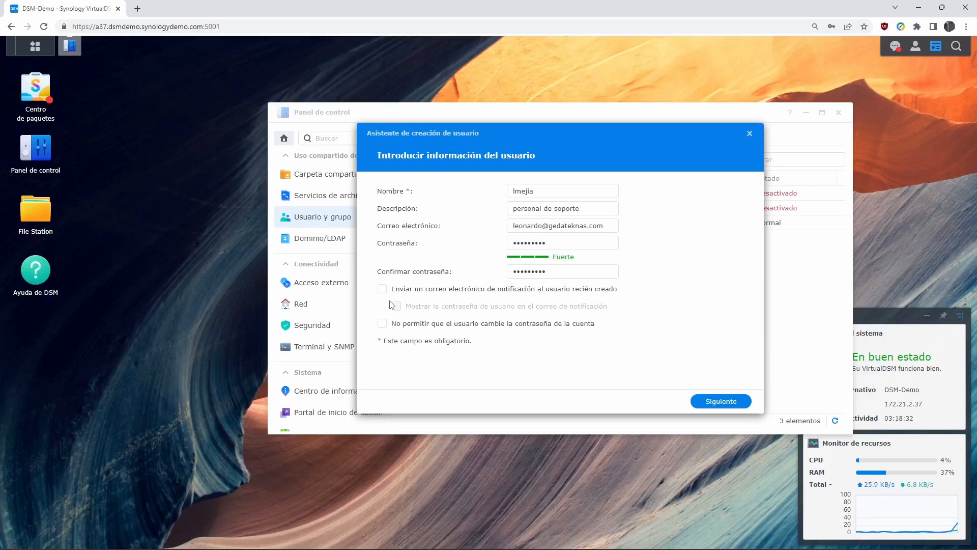
pyautogui.click(382, 326)
# - Keep the user in the users group only, not administrators, and skip Chrome's password save
pyautogui.click(713, 402)
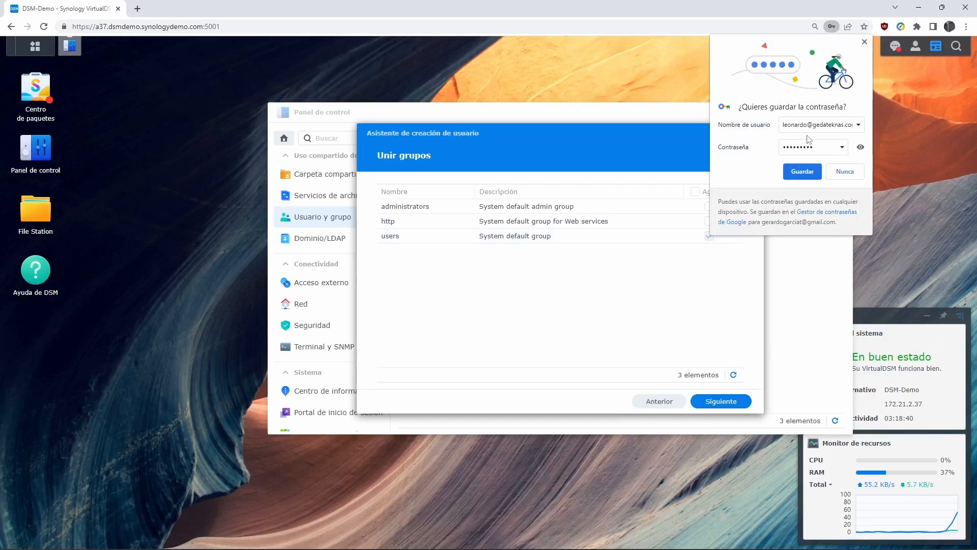
pyautogui.click(852, 176)
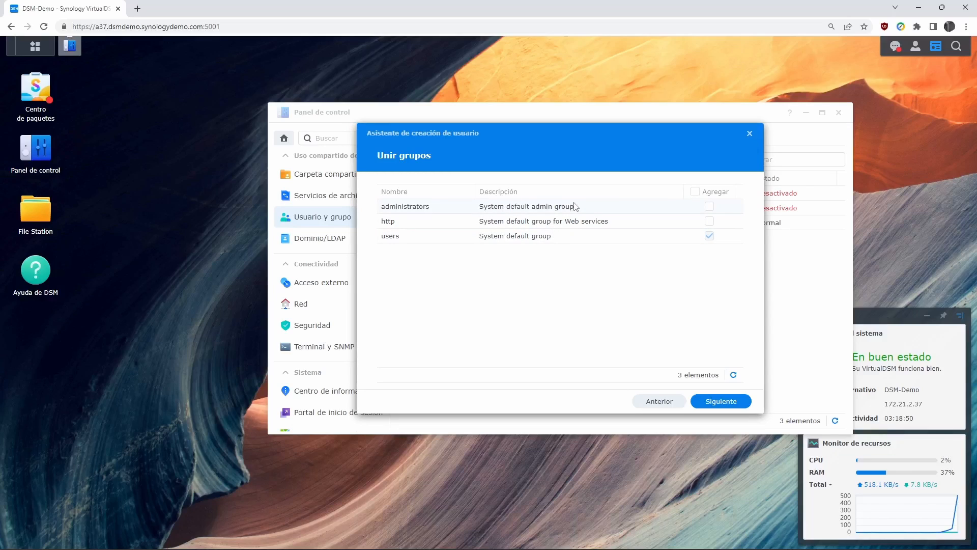
pyautogui.click(709, 206)
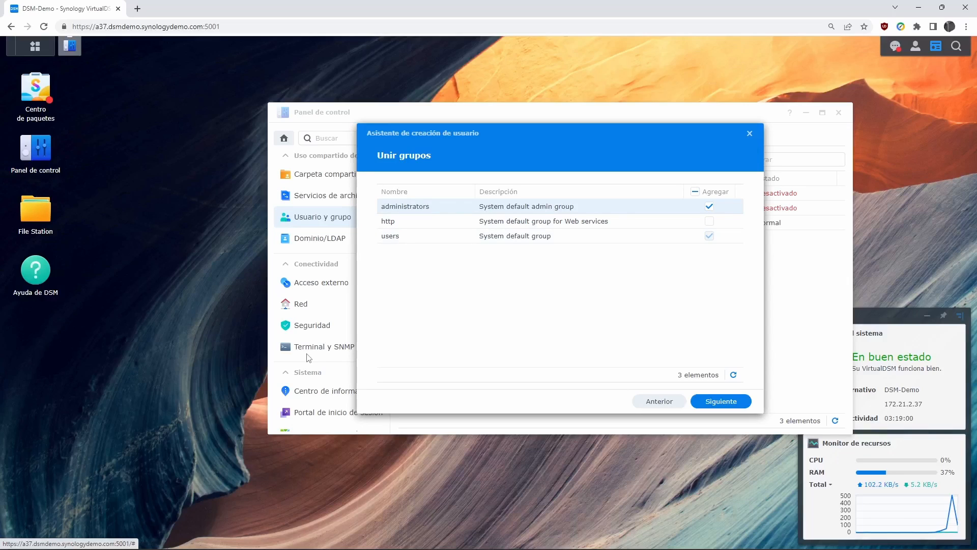
pyautogui.click(709, 206)
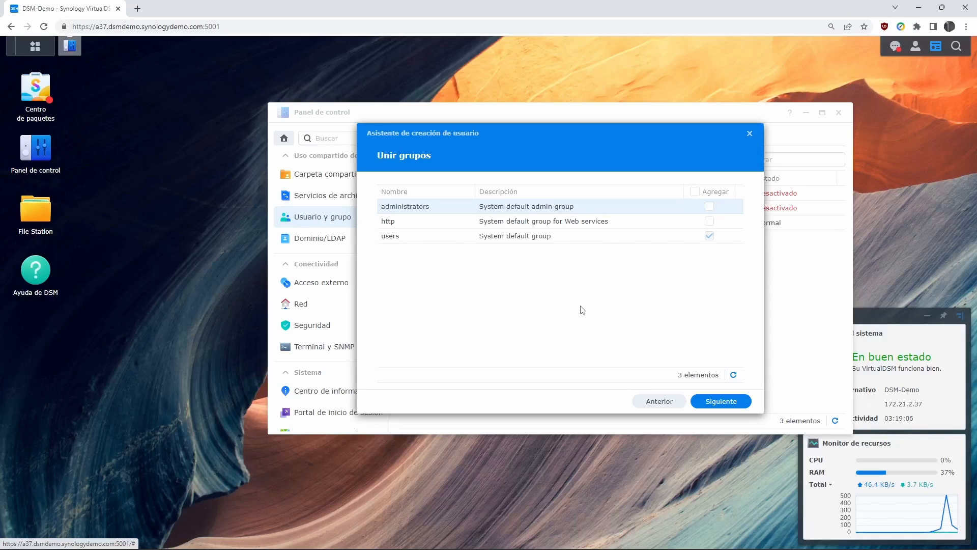
pyautogui.click(728, 406)
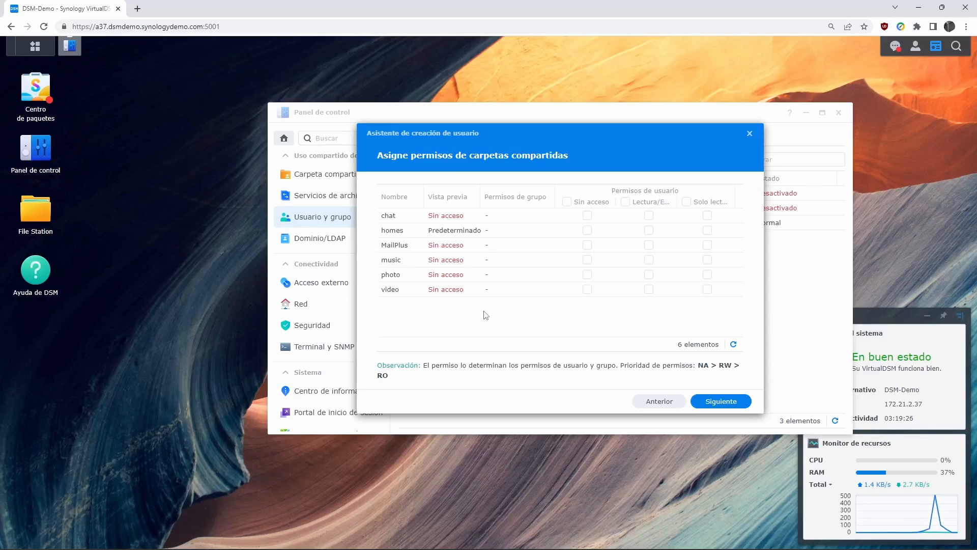
# - Keep the default folder permissions and unlimited quotas, advancing past both pages
pyautogui.click(733, 403)
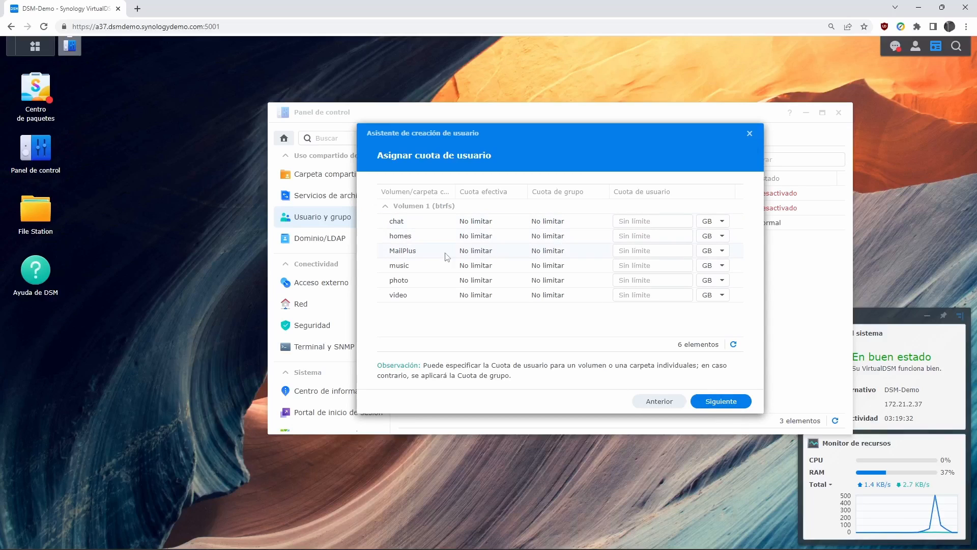
pyautogui.click(730, 406)
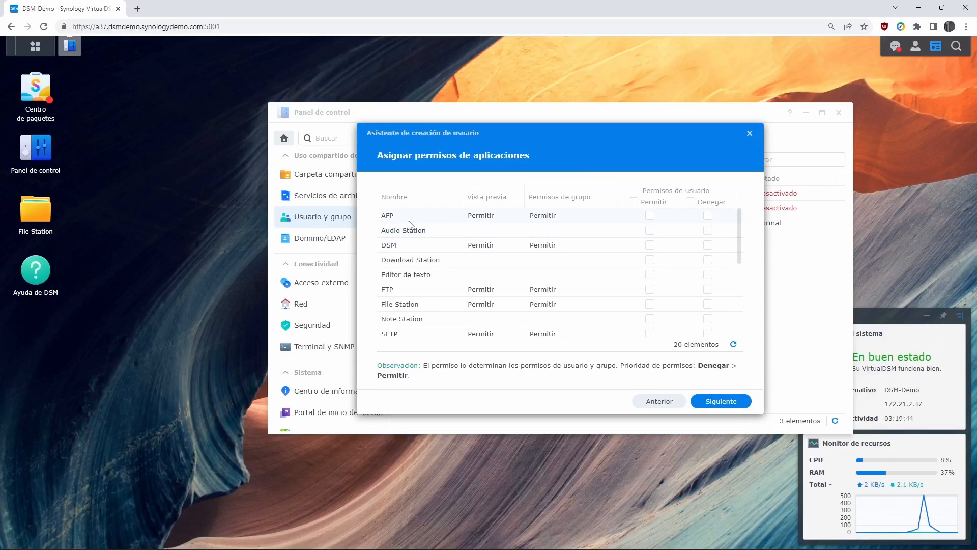
# - Allow AFP, Audio Station and DSM for the new user and continue to speed limits
pyautogui.click(650, 215)
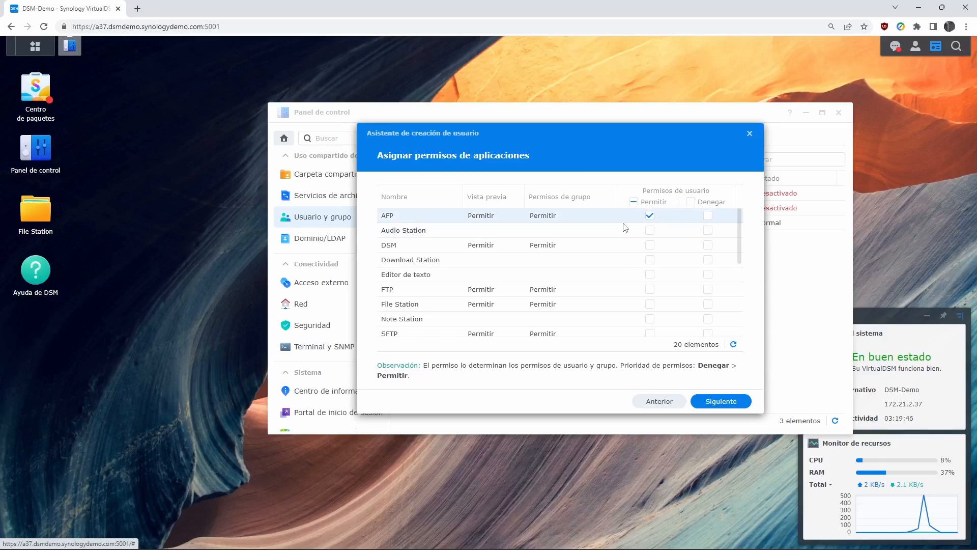
pyautogui.click(650, 230)
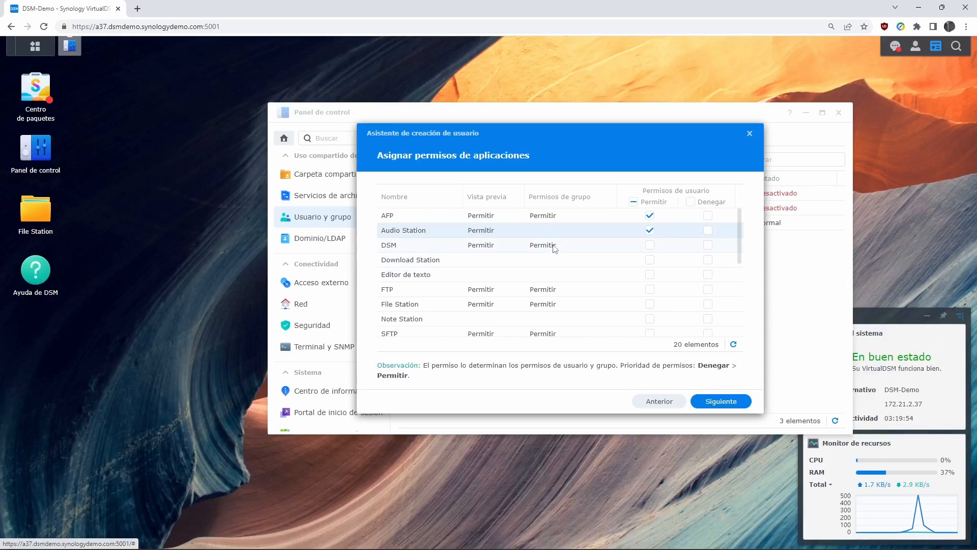
pyautogui.click(650, 245)
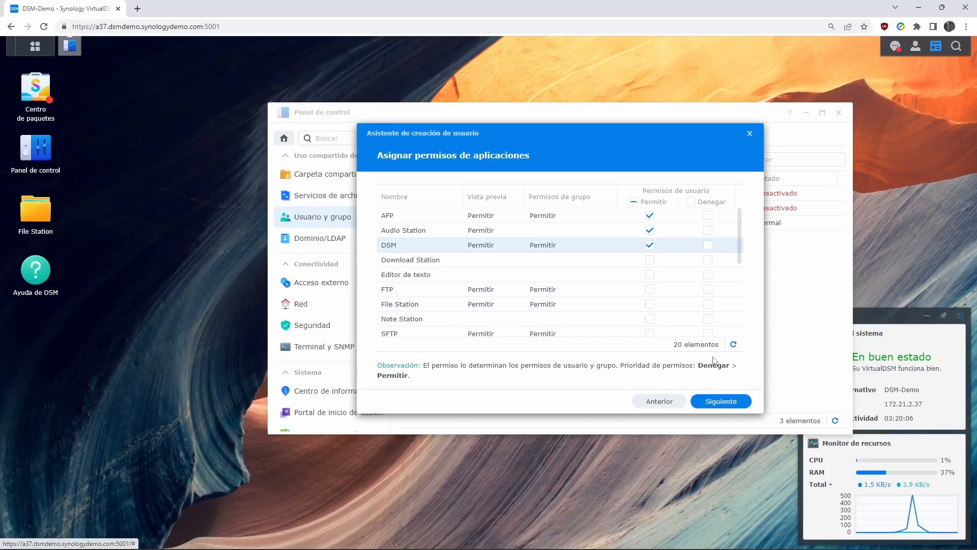
pyautogui.click(721, 402)
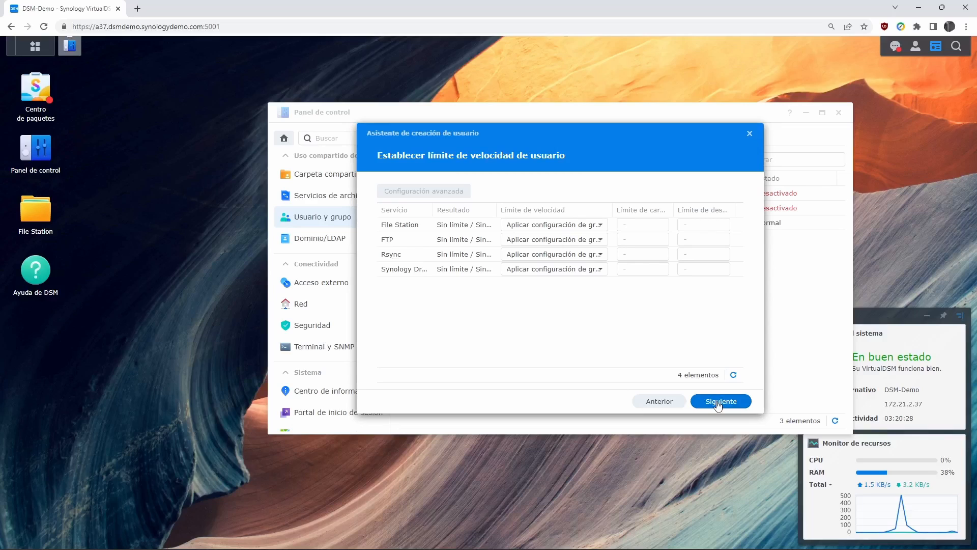
# - Finish the wizard from the summary and select the new support user in the Usuario list
pyautogui.click(718, 403)
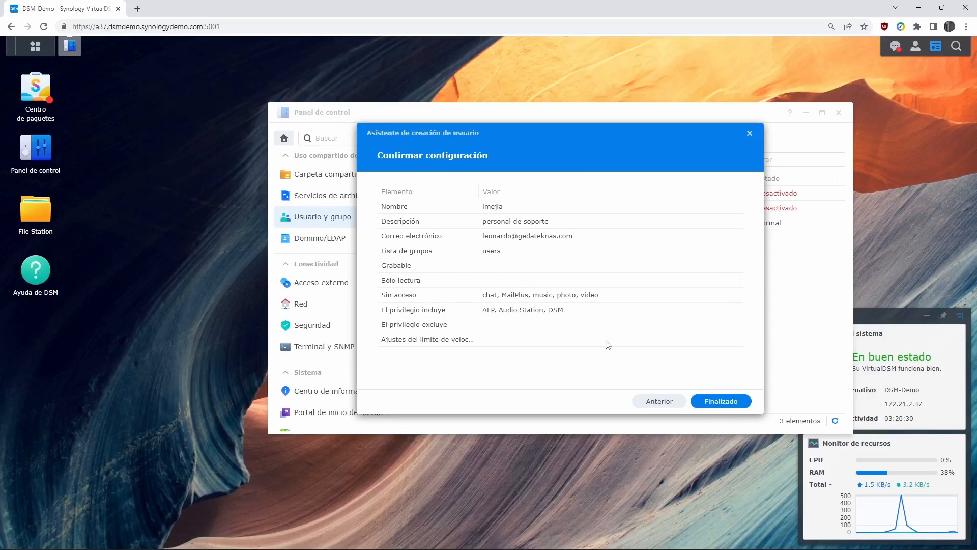
pyautogui.click(735, 403)
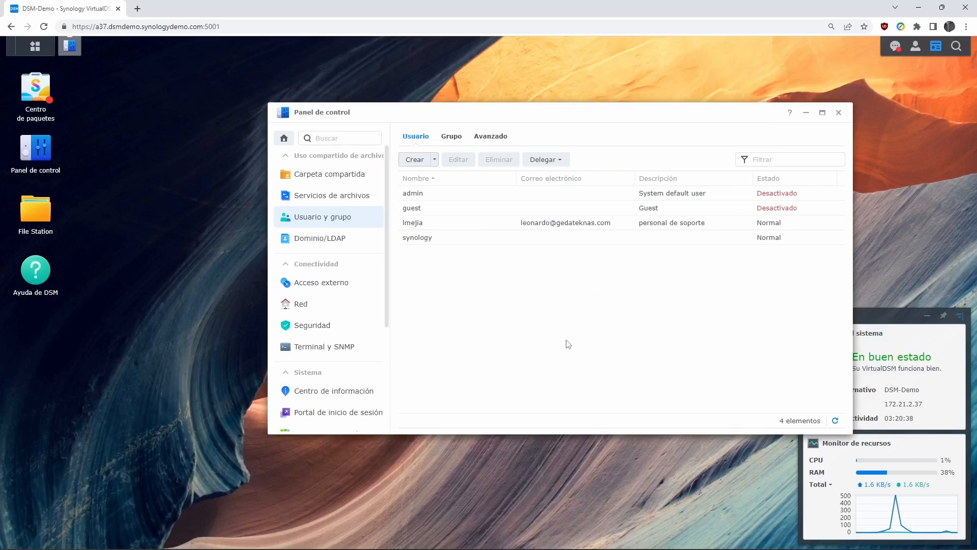
pyautogui.click(475, 225)
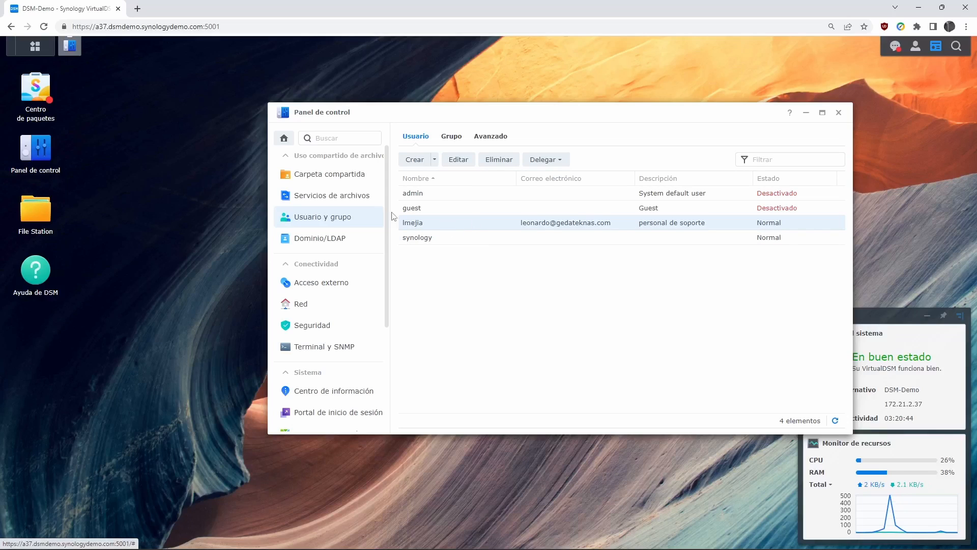
# - Start a new shared folder from Carpeta compartida > Crear, restarting once, ready to type its name
pyautogui.click(337, 174)
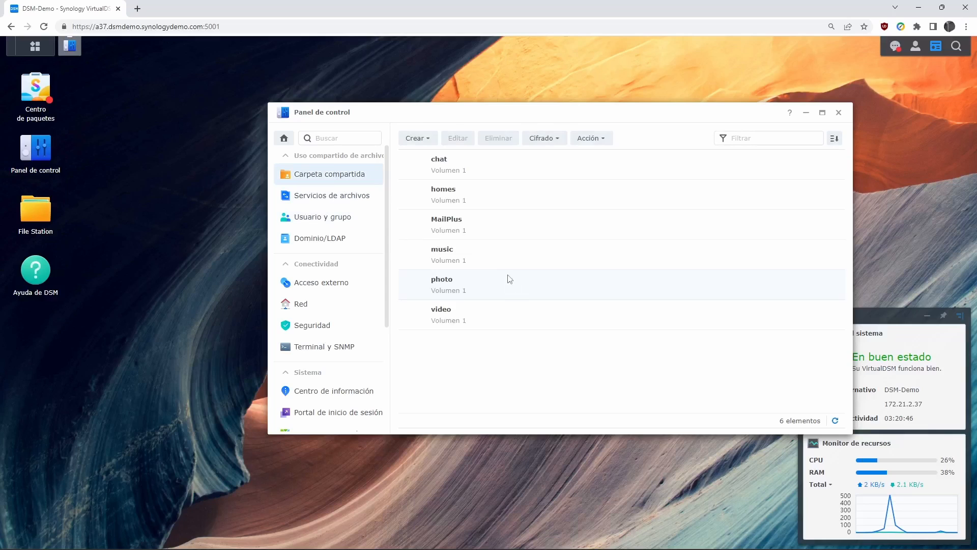
pyautogui.click(425, 140)
pyautogui.click(426, 158)
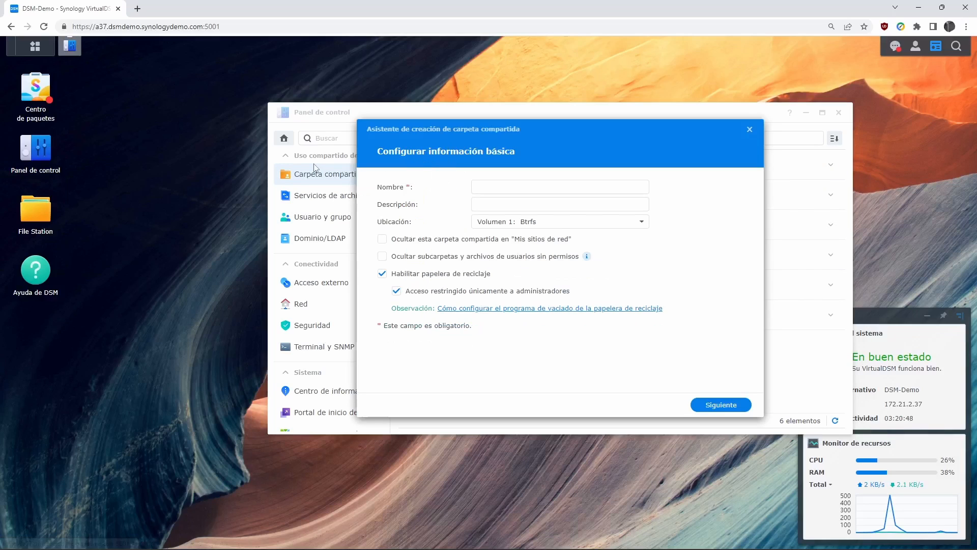
pyautogui.click(753, 132)
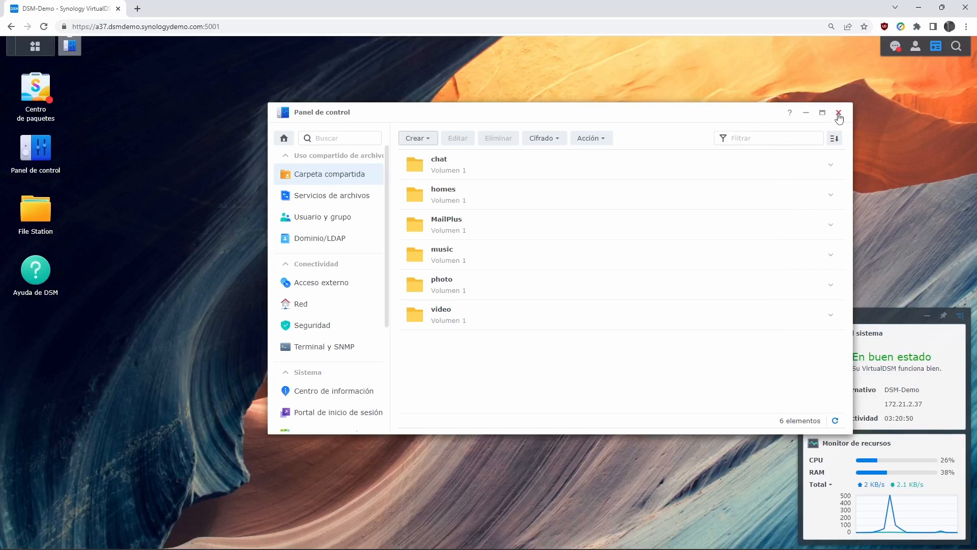
pyautogui.click(839, 112)
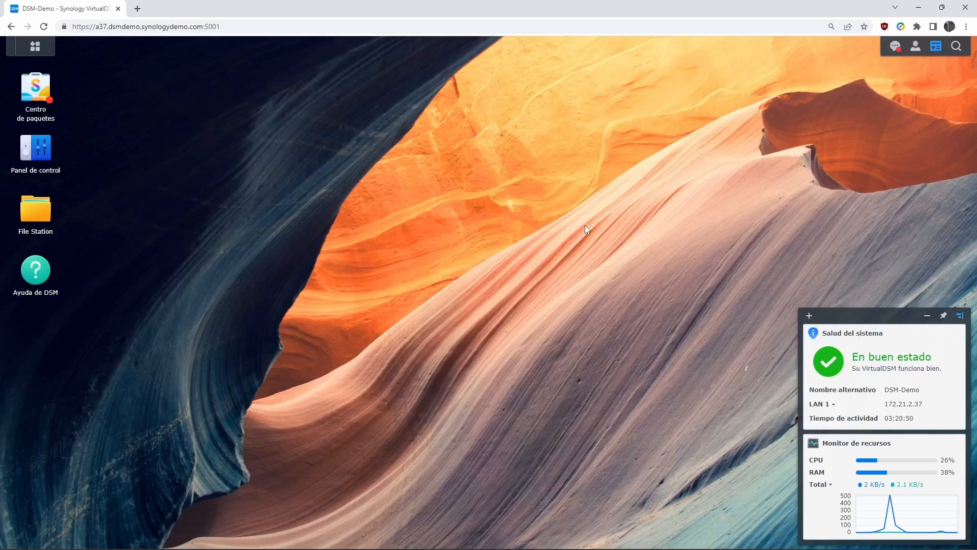
pyautogui.click(41, 148)
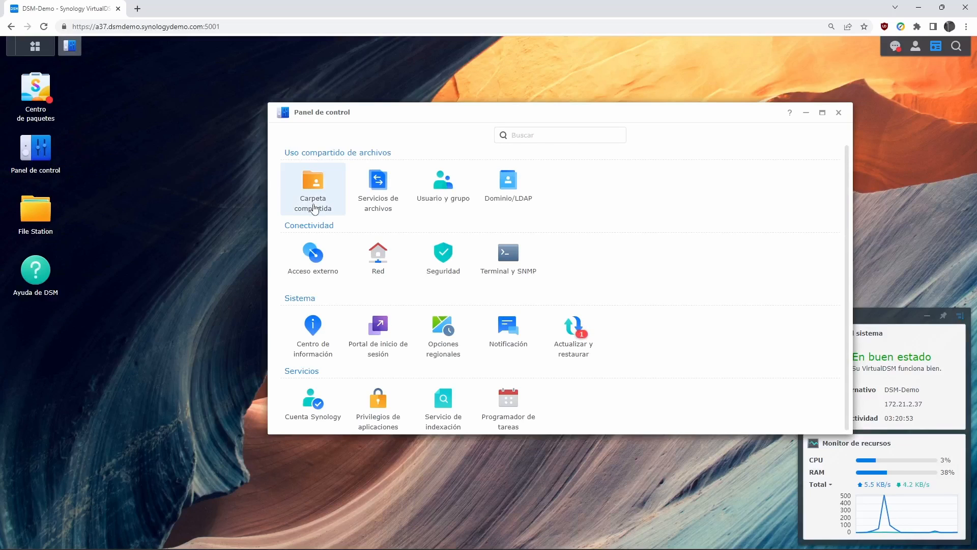
pyautogui.click(314, 187)
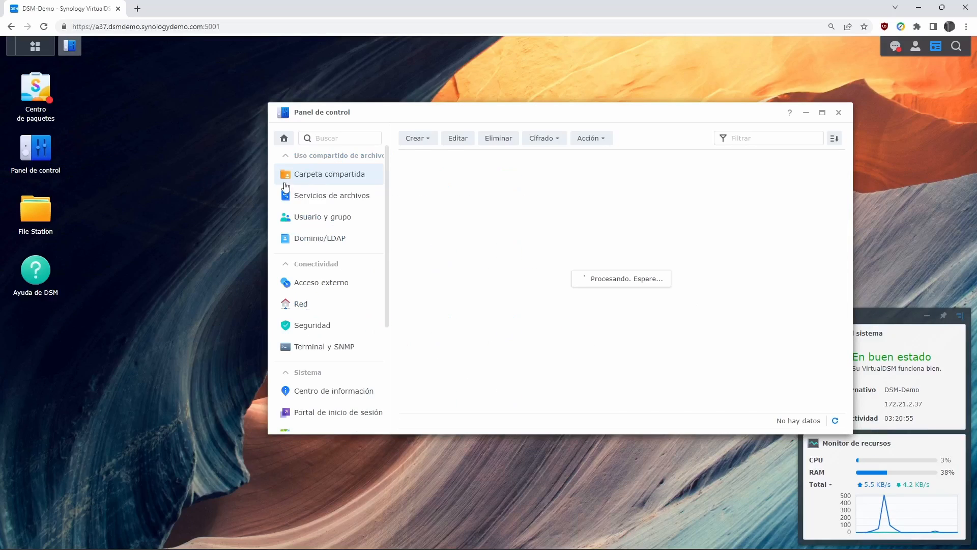
pyautogui.click(430, 140)
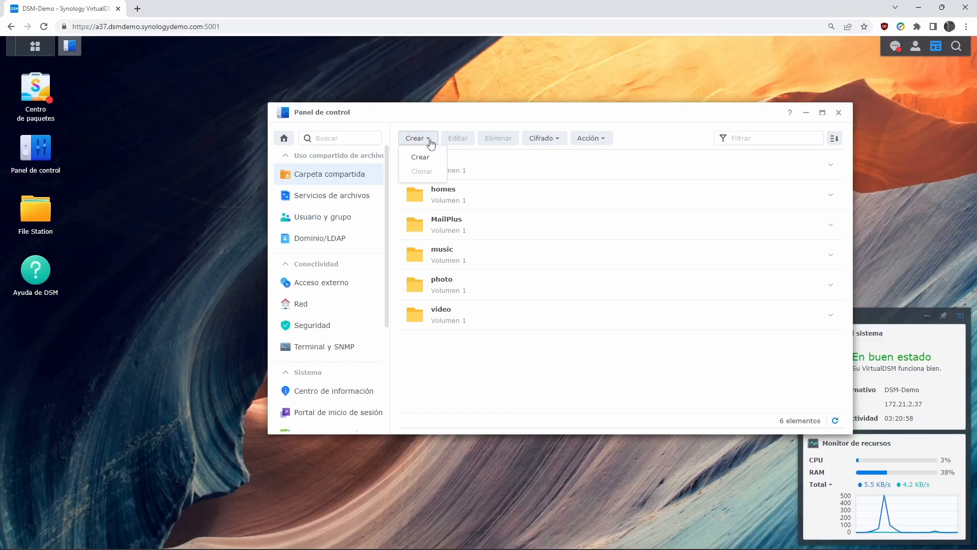
pyautogui.click(423, 158)
pyautogui.click(526, 188)
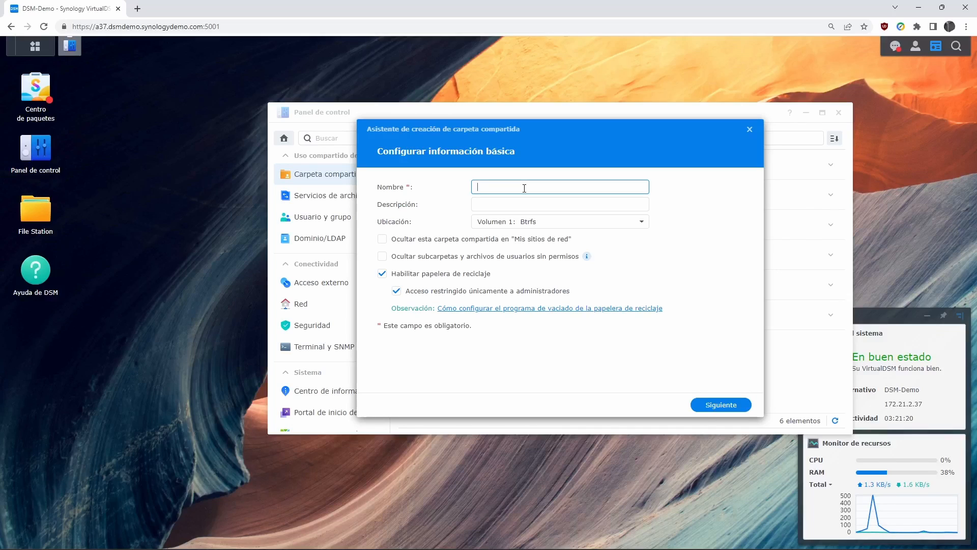
# - Name the shared folder depto_soporte and hide it from network places
pyautogui.write('deptosoporte')
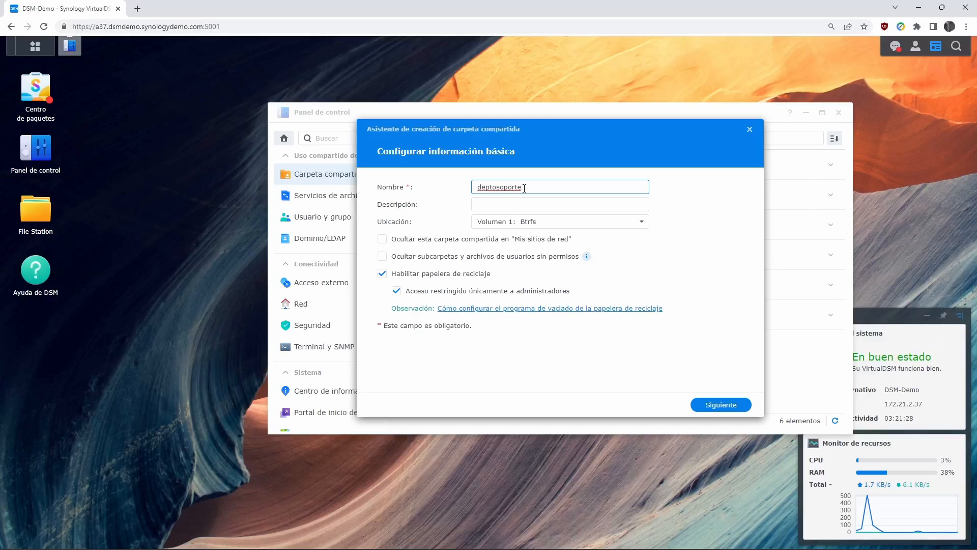
pyautogui.write('_')
pyautogui.press('BackSpace')
pyautogui.press('BackSpace')
pyautogui.press('BackSpace')
pyautogui.press('BackSpace')
pyautogui.press('BackSpace')
pyautogui.press('BackSpace')
pyautogui.press('BackSpace')
pyautogui.press('BackSpace')
pyautogui.write('.soporte')
pyautogui.press('BackSpace')
pyautogui.write('_')
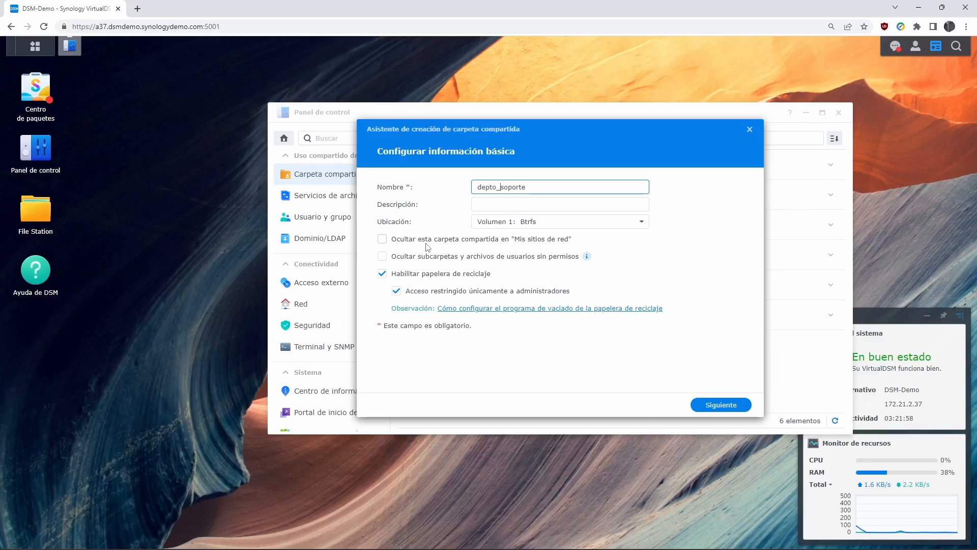
pyautogui.click(384, 240)
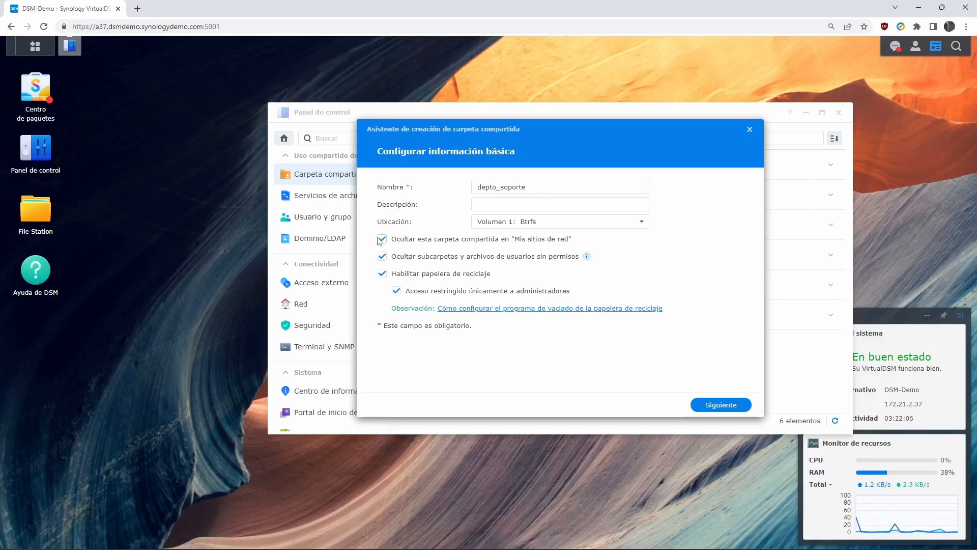
# - Untick both hiding options so depto_soporte shows in network places and its contents stay visible
pyautogui.click(383, 240)
pyautogui.click(383, 257)
# - Advance to the Cifrado page, leaving 'Cifrar esta carpeta compartida' unchecked
pyautogui.click(714, 405)
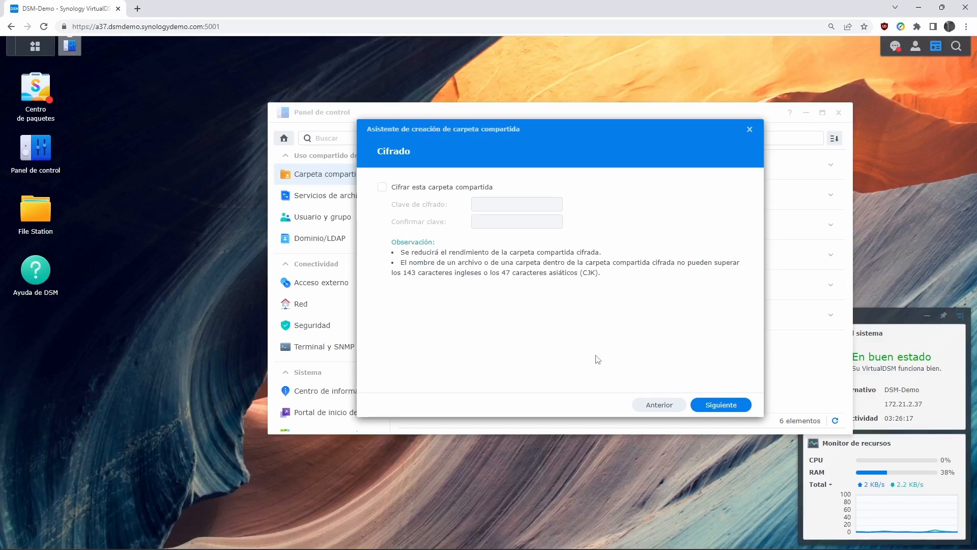
# - Continue past Cifrado without encryption to 'Ajustar configuración avanzada'
pyautogui.click(718, 408)
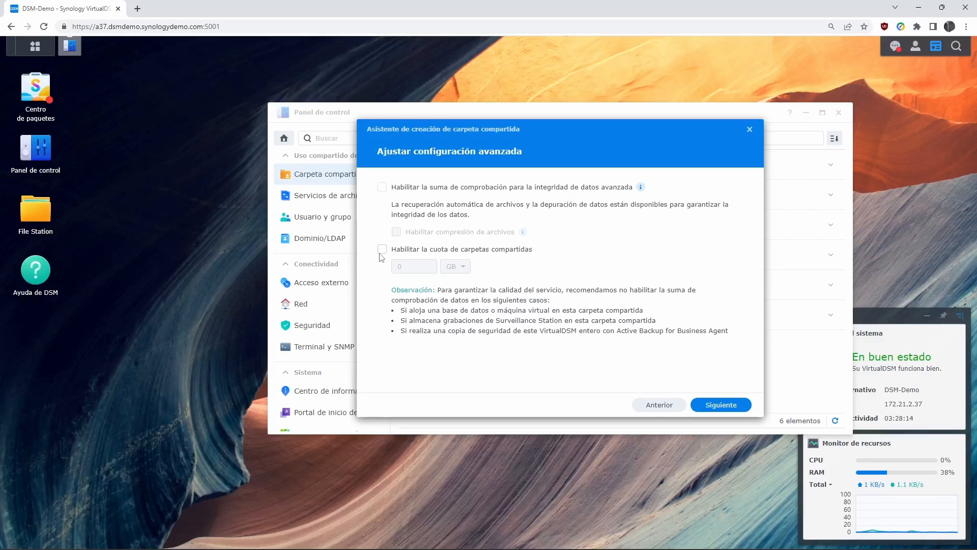
pyautogui.click(382, 187)
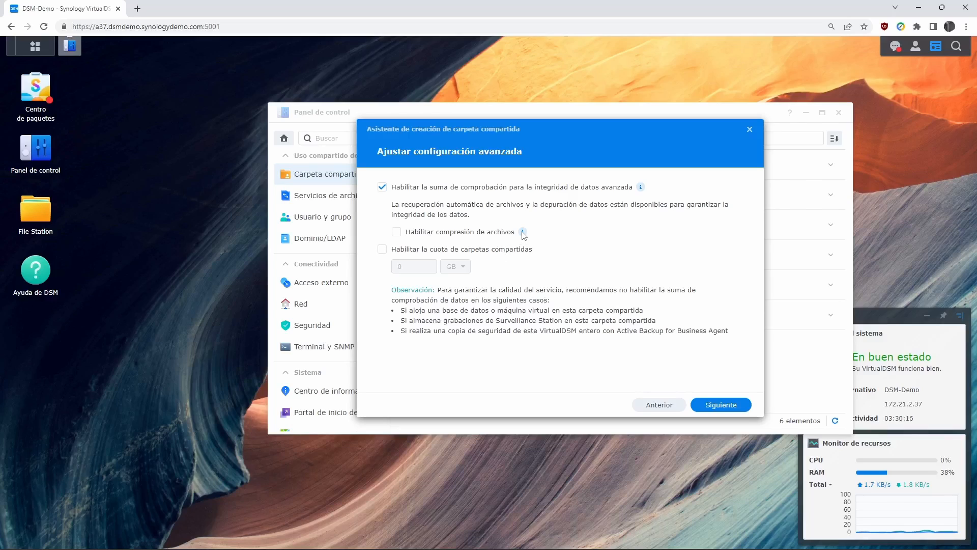
pyautogui.moveTo(523, 234)
pyautogui.click(382, 188)
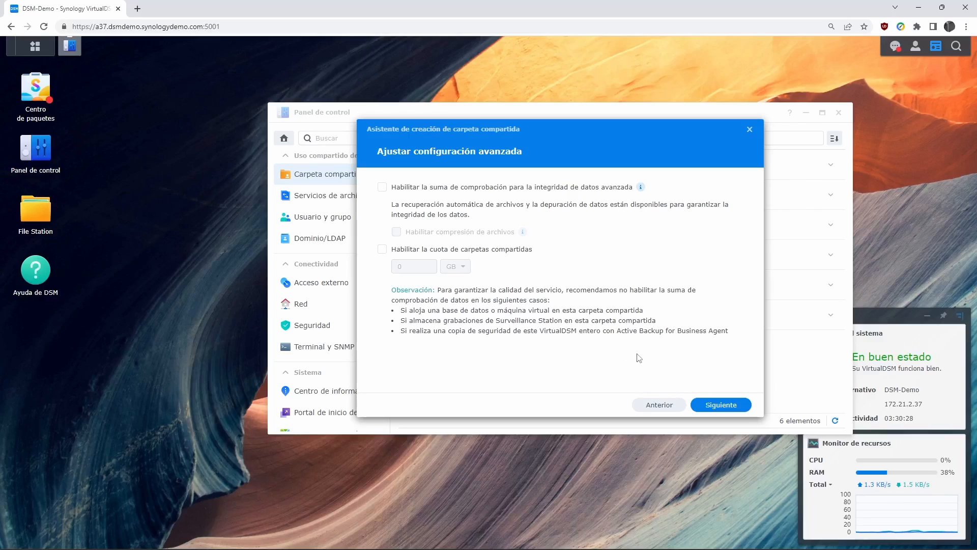
# - Advance to the 'Confirmar configuración' summary for depto_soporte on Volumen 1
pyautogui.click(718, 404)
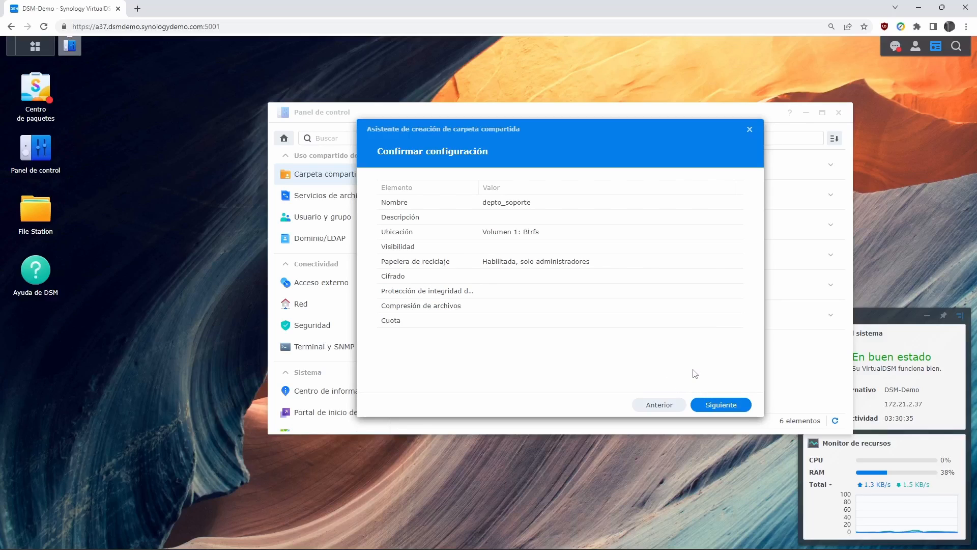
# - Confirm creation, set admin and guest to Sin acceso, give the other user Lectura/Escritura, and apply
pyautogui.click(719, 411)
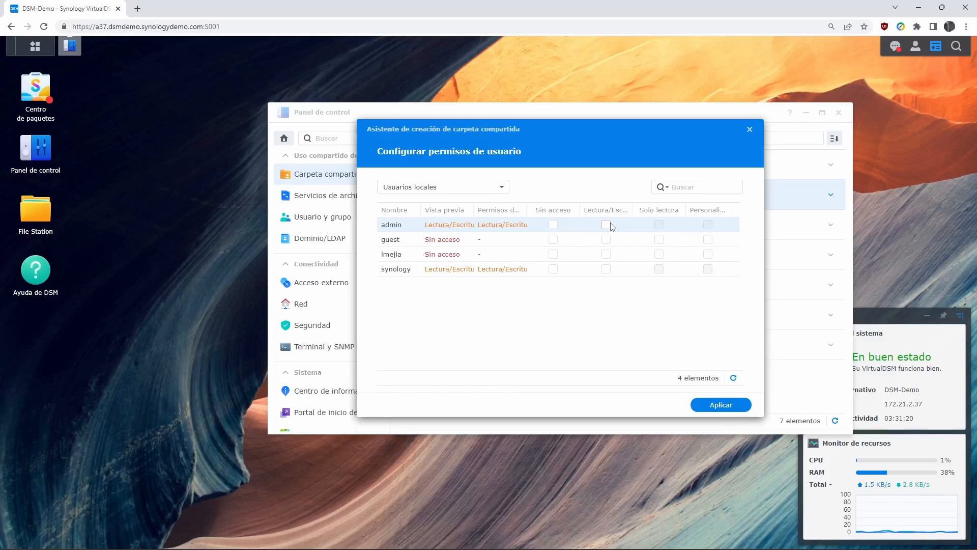
pyautogui.click(553, 224)
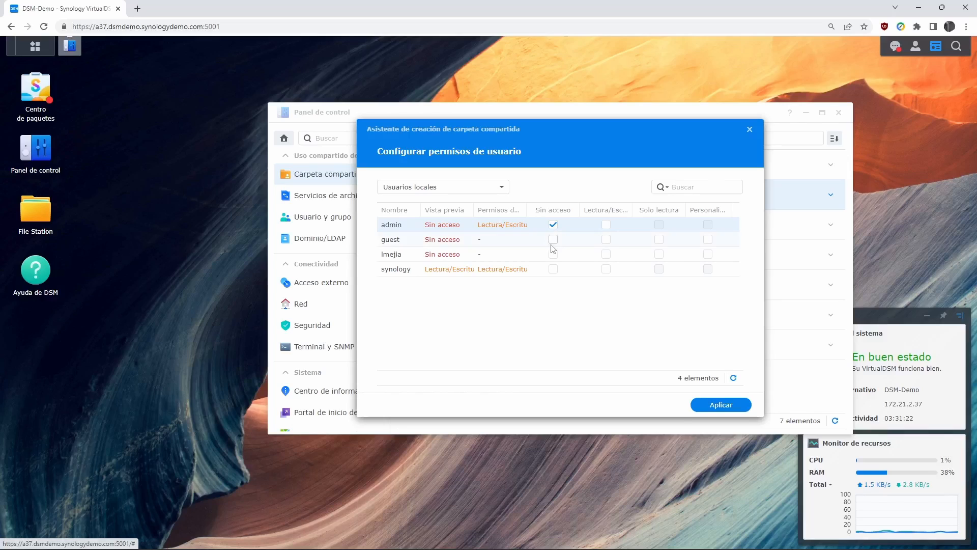
pyautogui.click(555, 239)
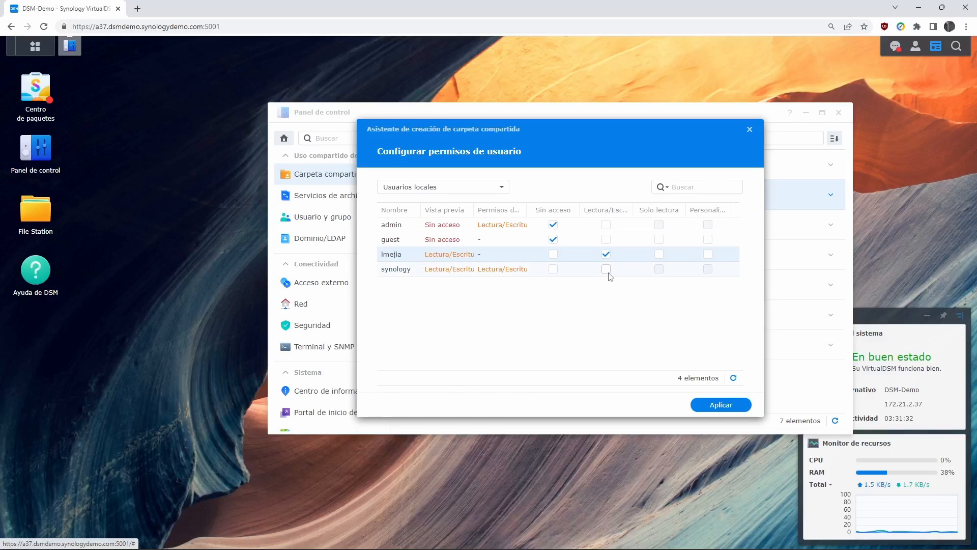
pyautogui.click(606, 268)
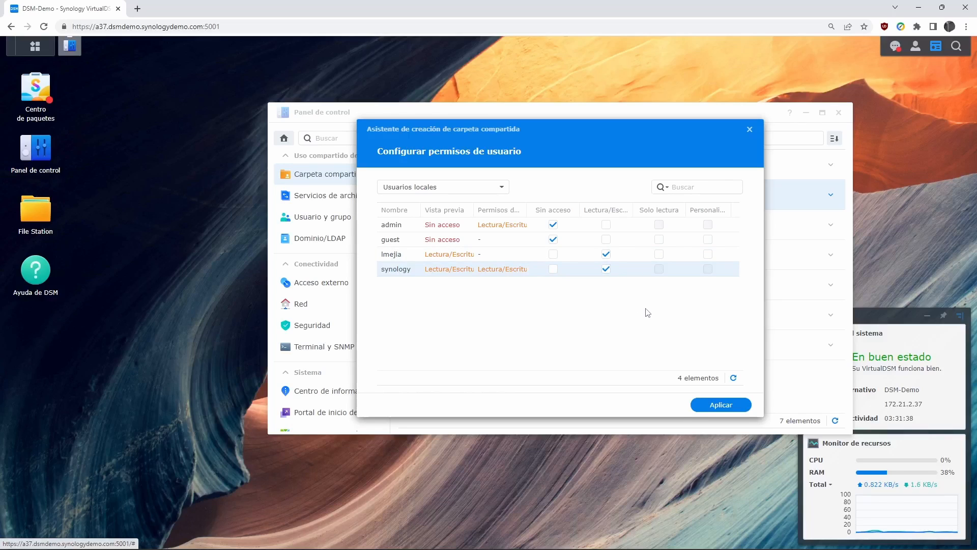
pyautogui.click(729, 405)
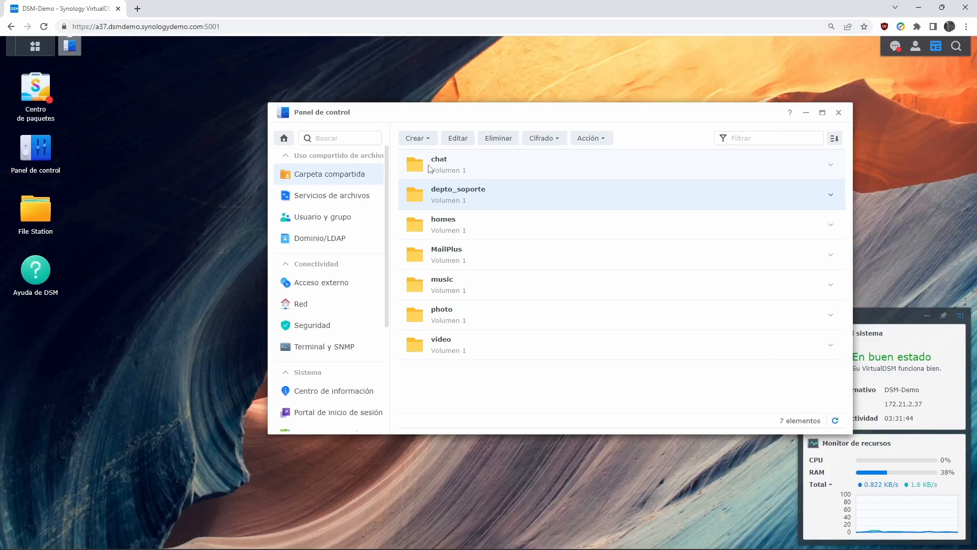
# - Sign out of the administrator account and sign in with the new support user's name and password
pyautogui.click(915, 48)
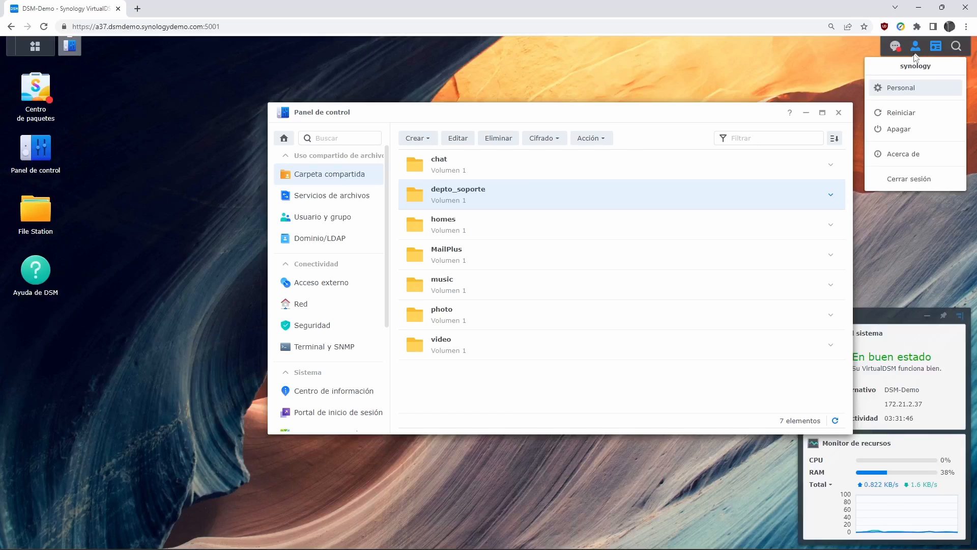
pyautogui.click(913, 184)
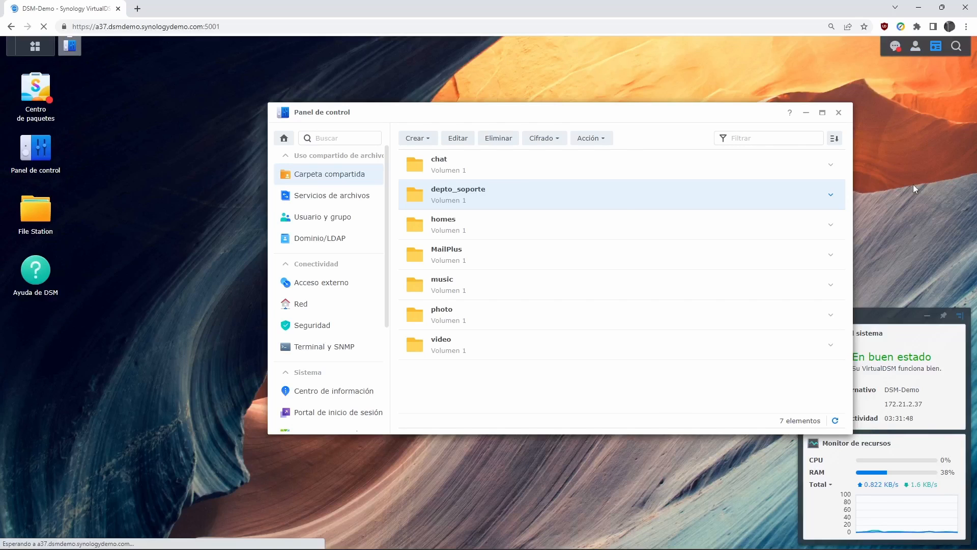
pyautogui.write('l,m')
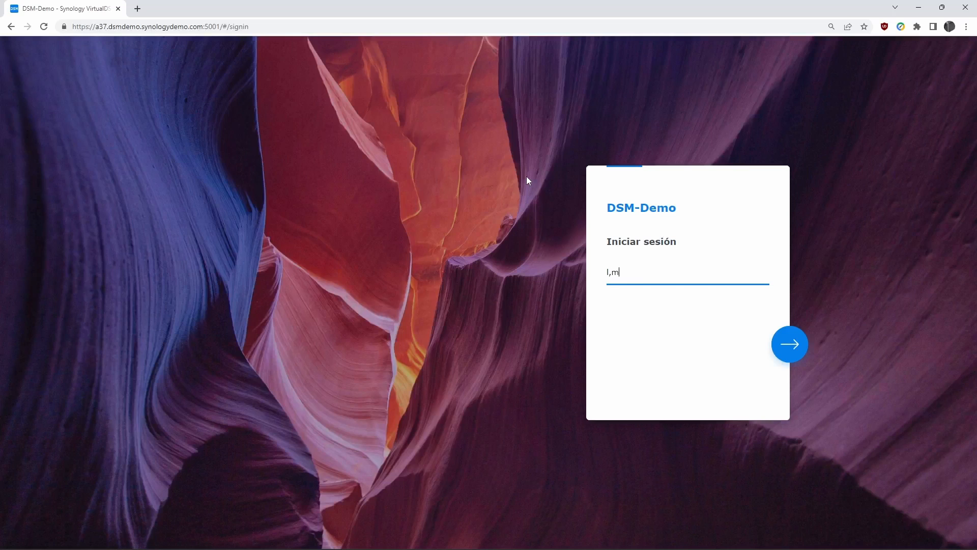
pyautogui.press('BackSpace')
pyautogui.press('BackSpace')
pyautogui.press('Return')
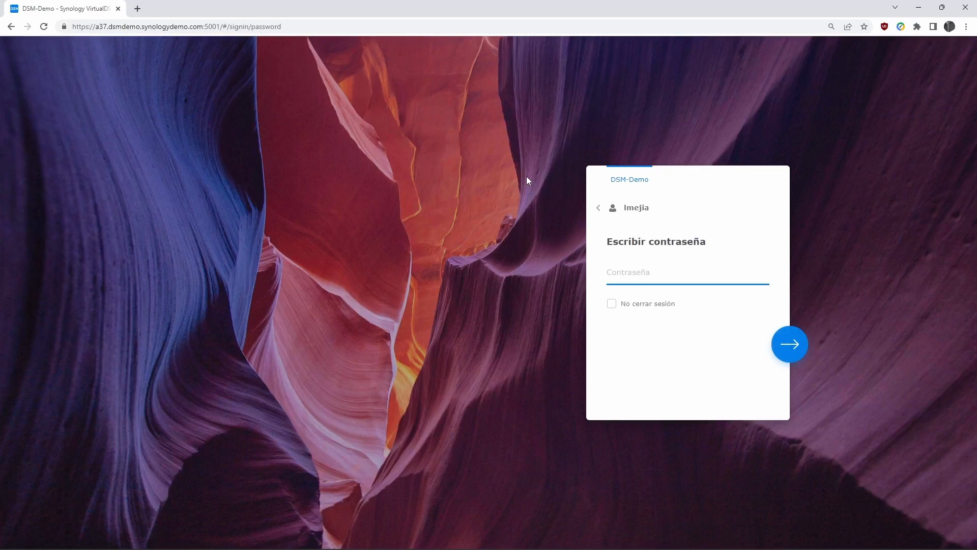
pyautogui.write('*********')
pyautogui.press('Return')
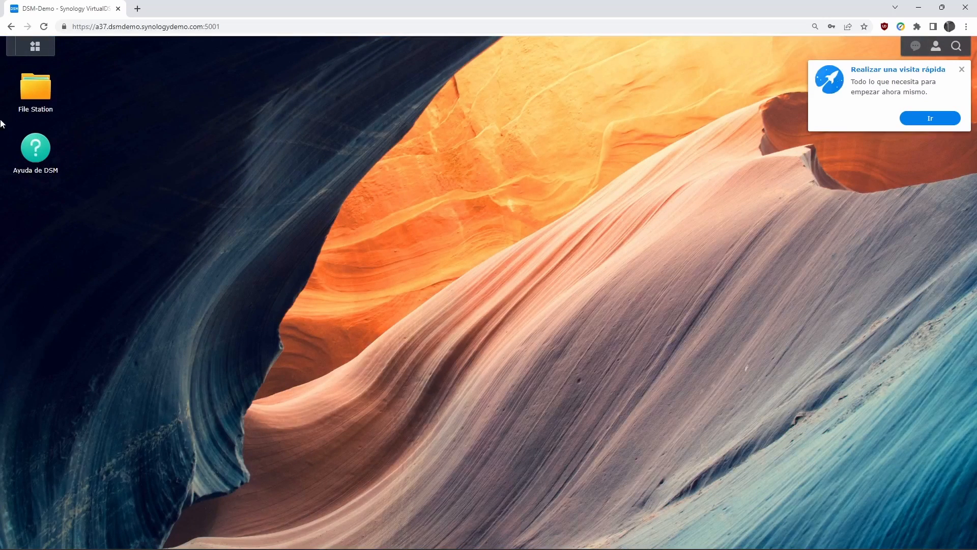
# - Dismiss the quick-tour popup and help notice, then launch File Station
pyautogui.click(962, 70)
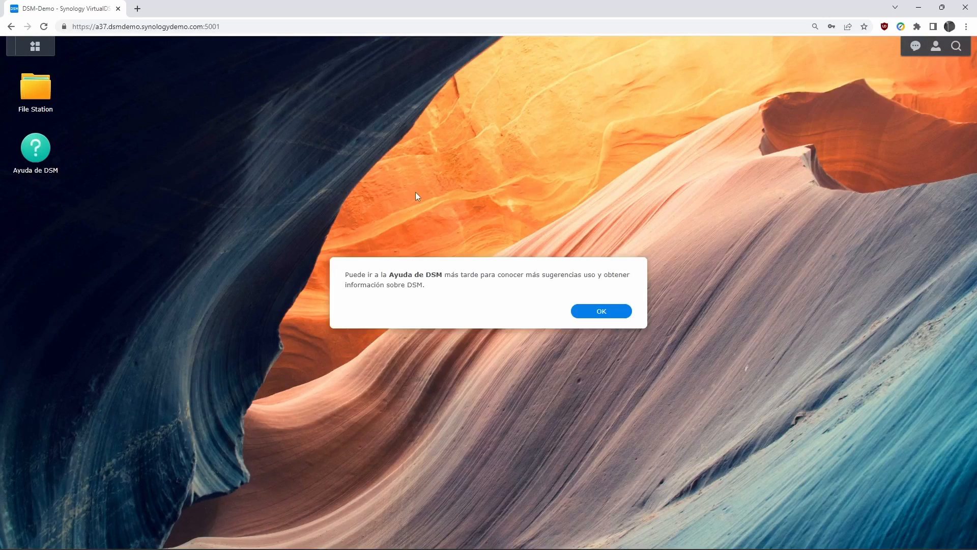
pyautogui.click(605, 310)
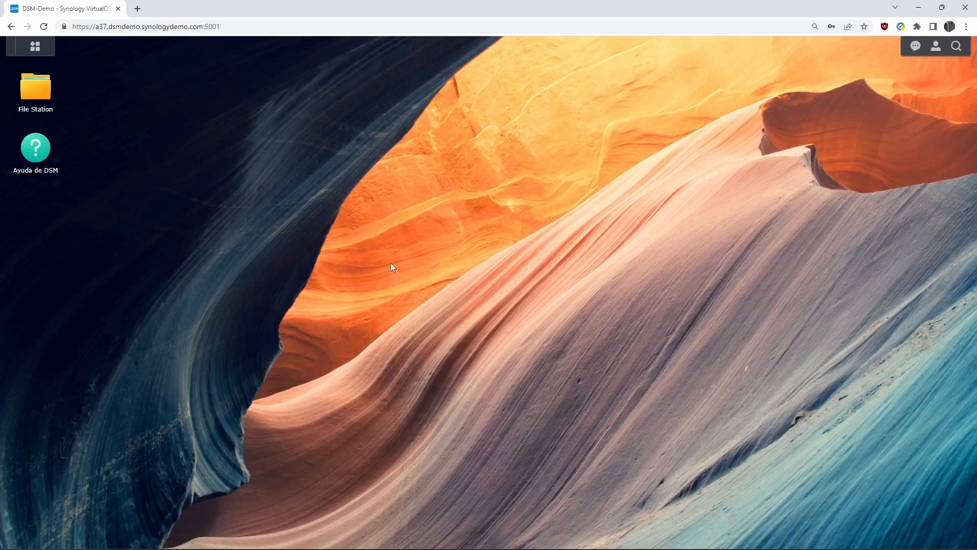
pyautogui.click(28, 47)
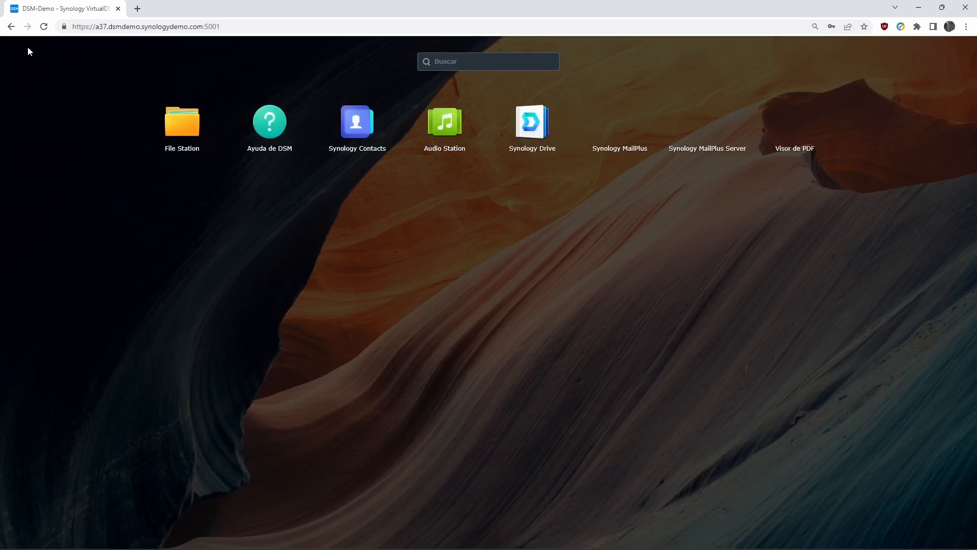
pyautogui.click(337, 273)
pyautogui.click(35, 46)
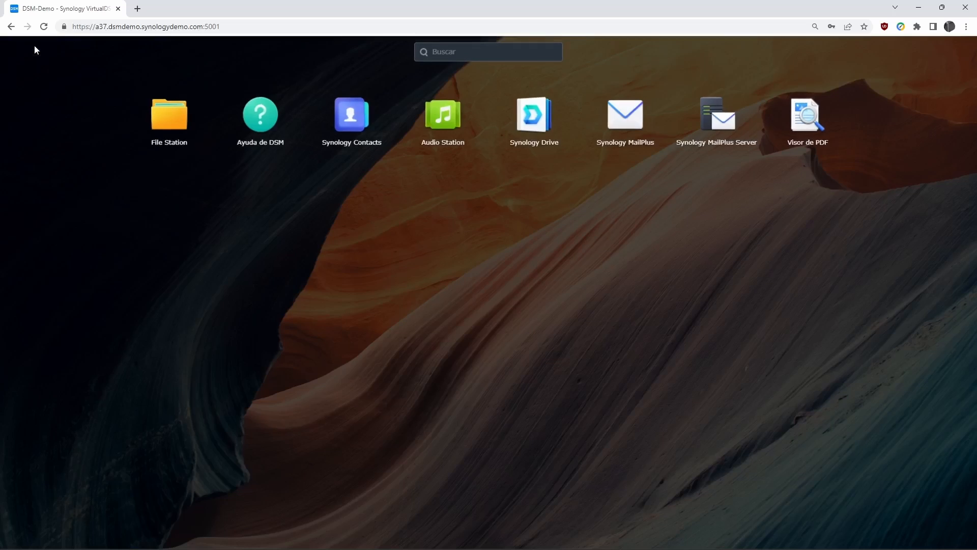
pyautogui.click(398, 238)
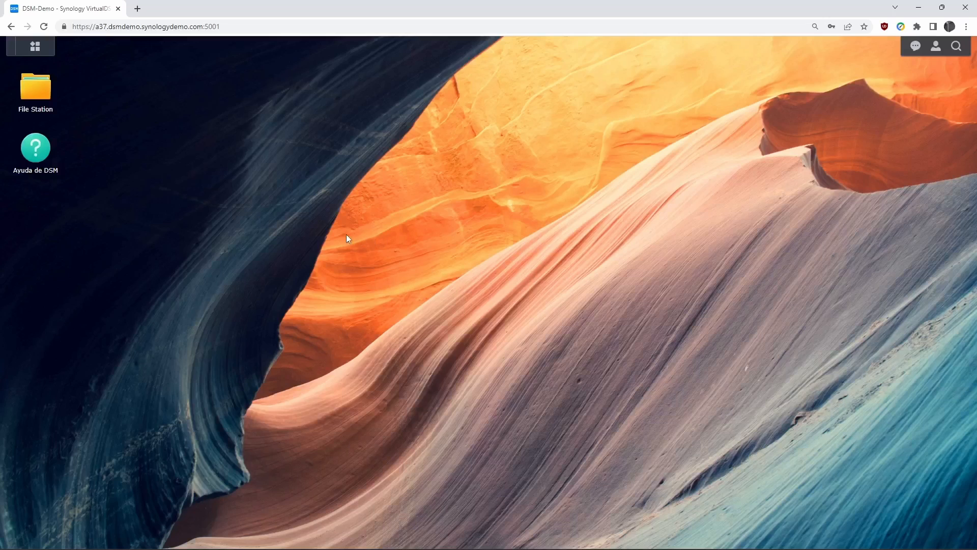
pyautogui.click(35, 95)
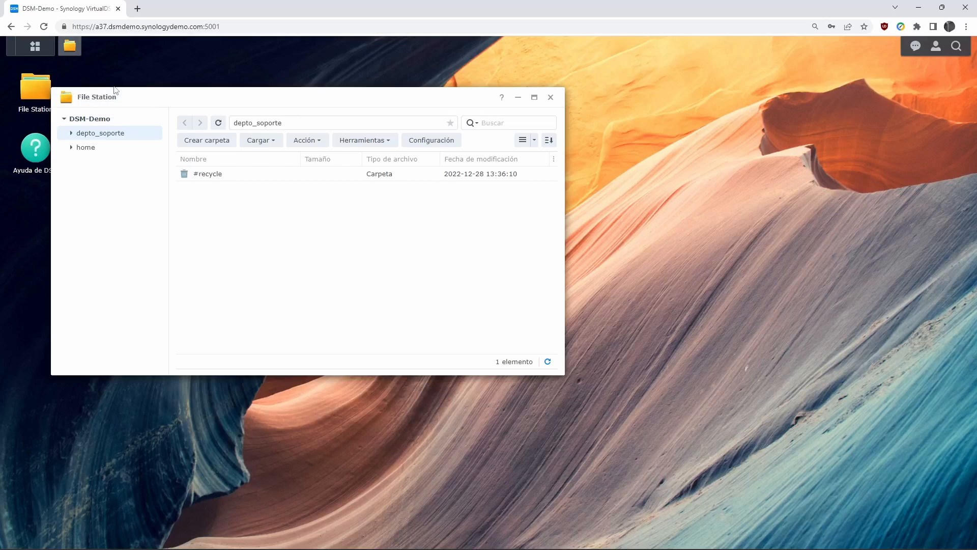
# - Center the File Station window, check the home folder, then show depto_soporte's contents
pyautogui.moveTo(138, 94); pyautogui.dragTo(279, 145)
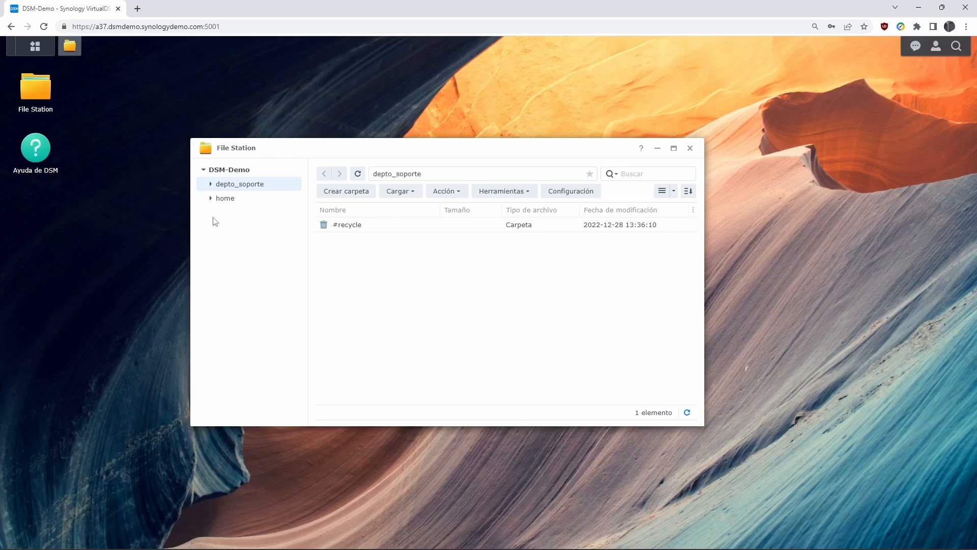
pyautogui.click(240, 202)
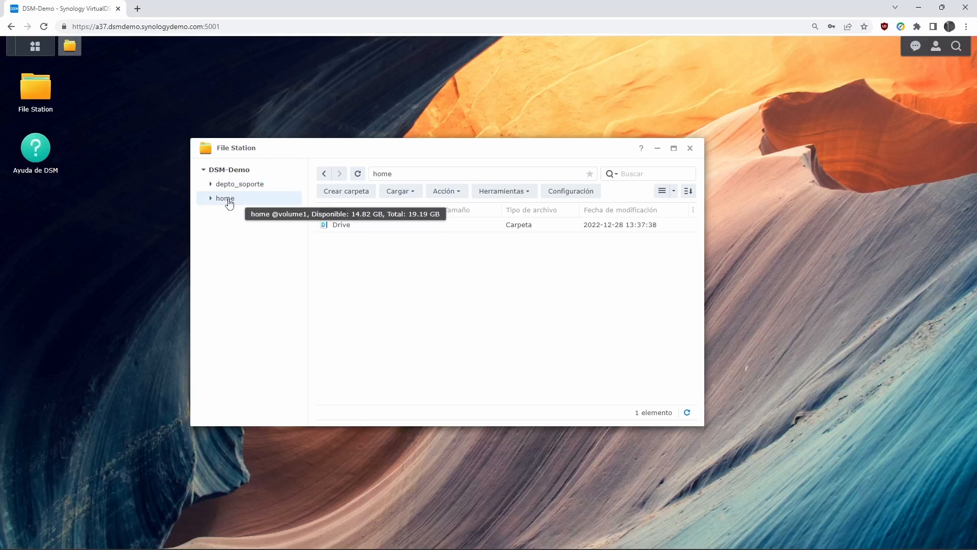
pyautogui.click(231, 187)
pyautogui.click(229, 202)
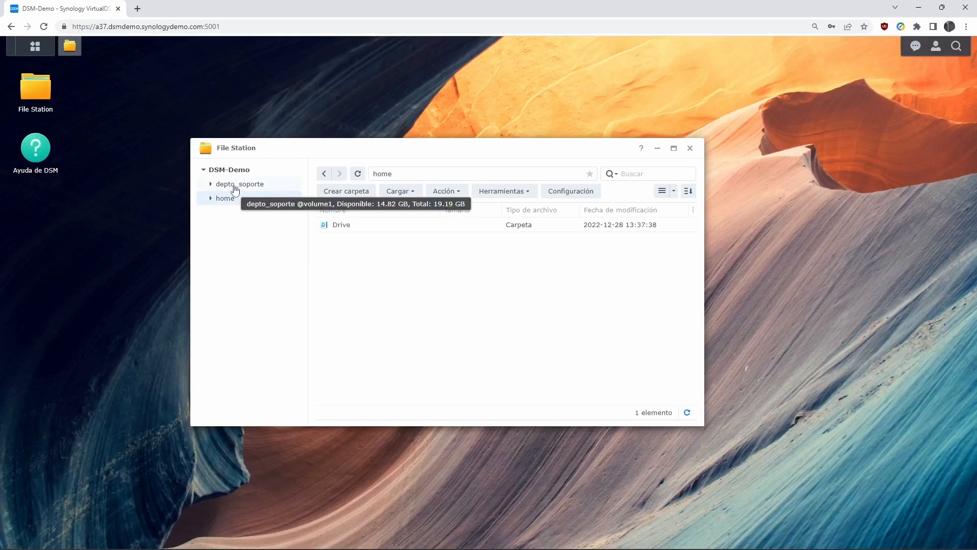
pyautogui.click(236, 188)
pyautogui.click(234, 201)
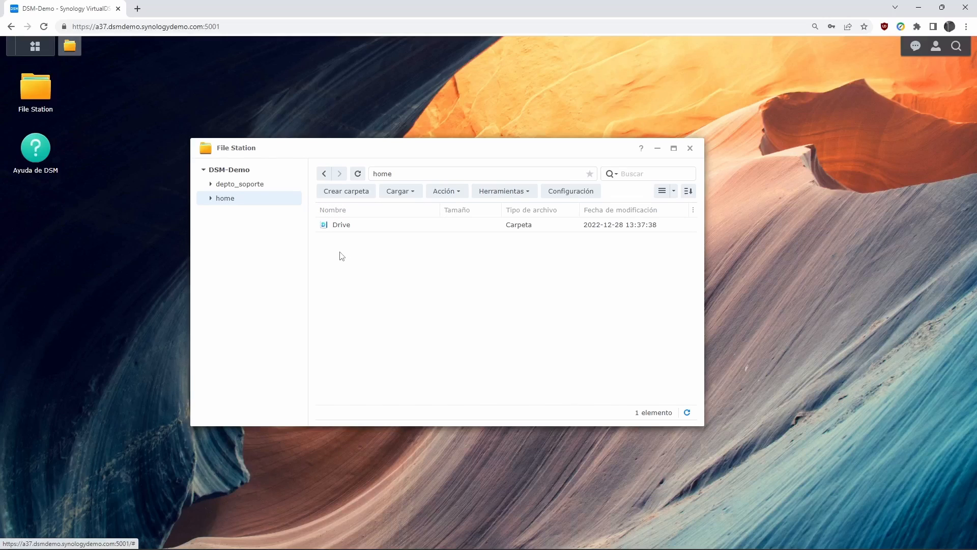
pyautogui.click(237, 188)
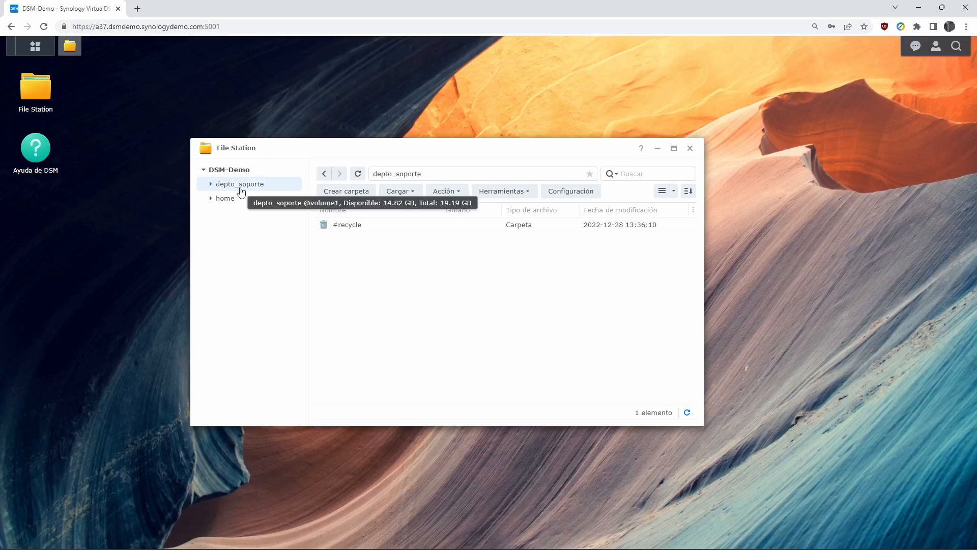
# - Create a new folder named 'hola' in depto_soporte's file list via Crear carpeta
pyautogui.rightClick(389, 288)
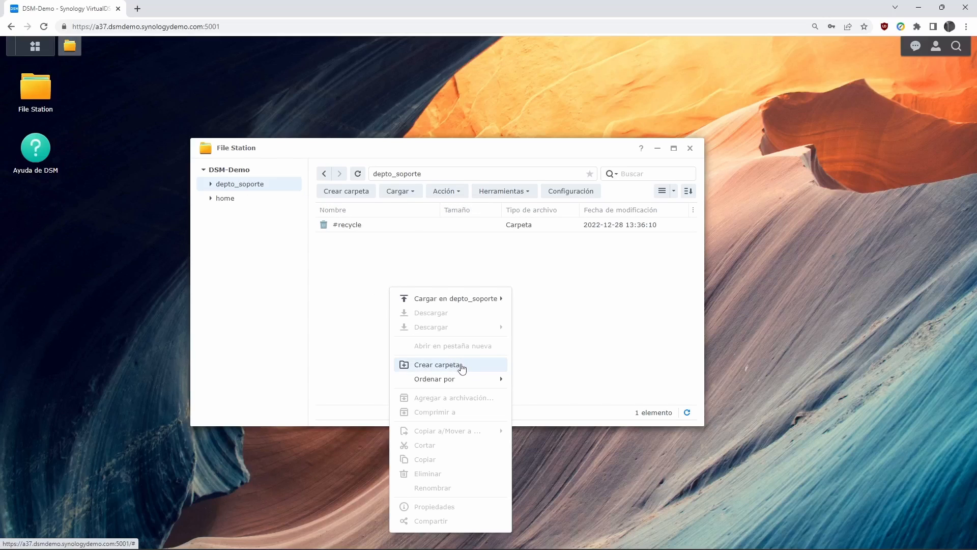
pyautogui.click(462, 366)
pyautogui.write('hola')
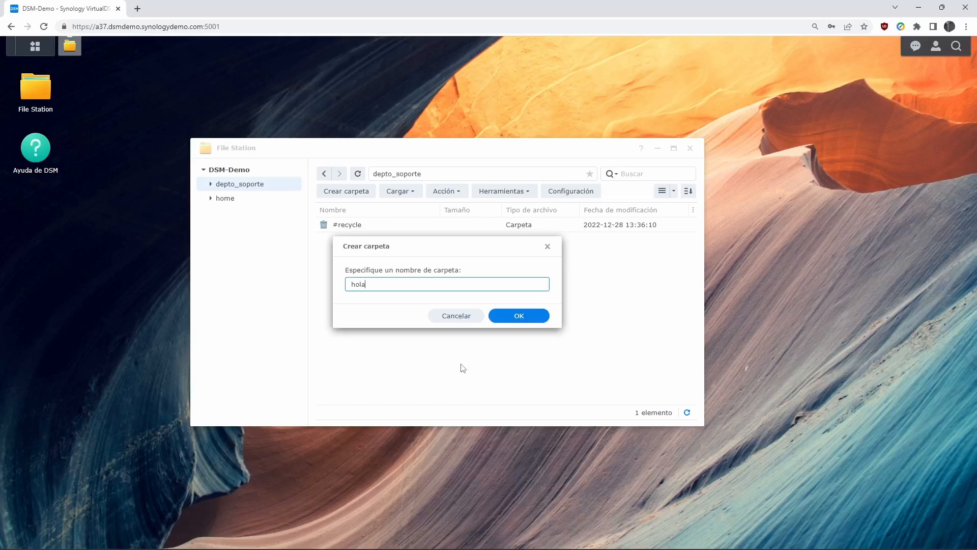
pyautogui.press('Return')
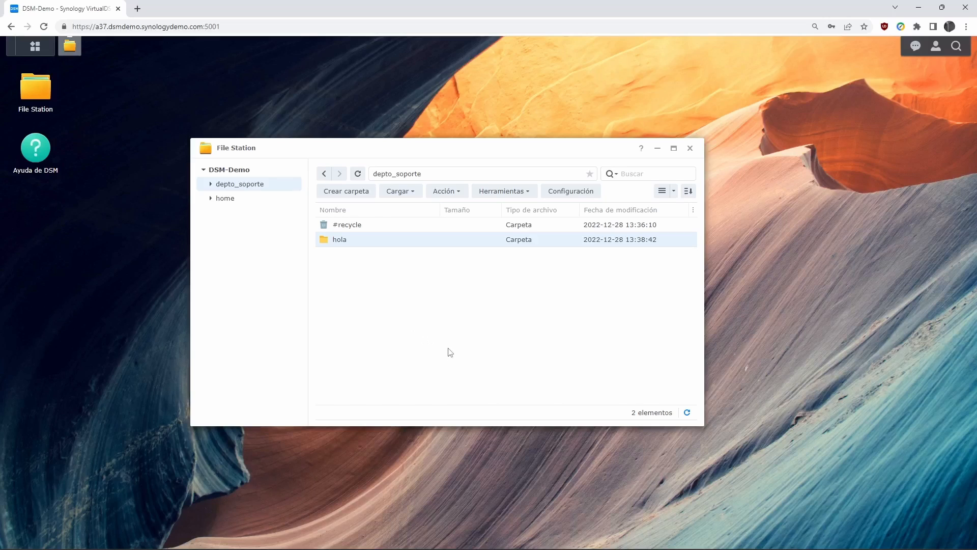
pyautogui.moveTo(479, 549)
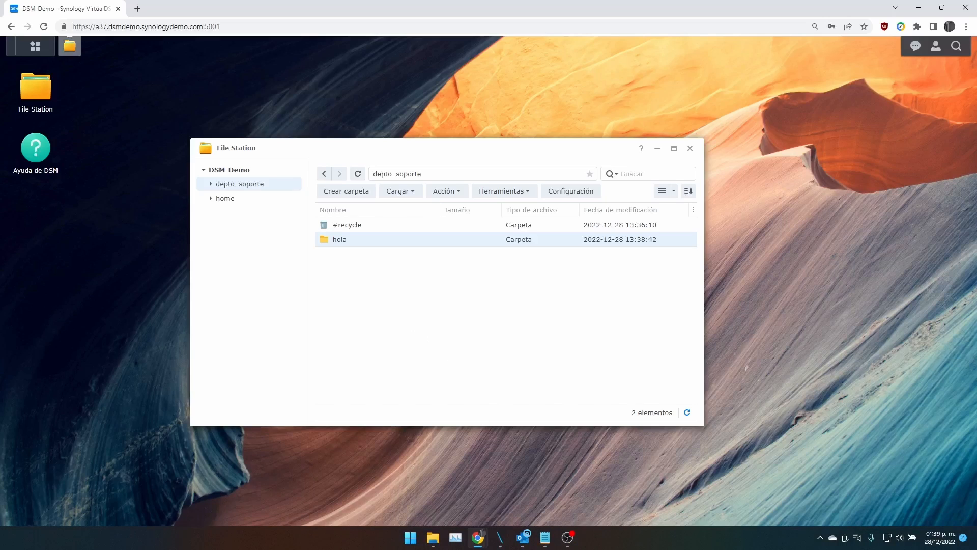
pyautogui.click(567, 540)
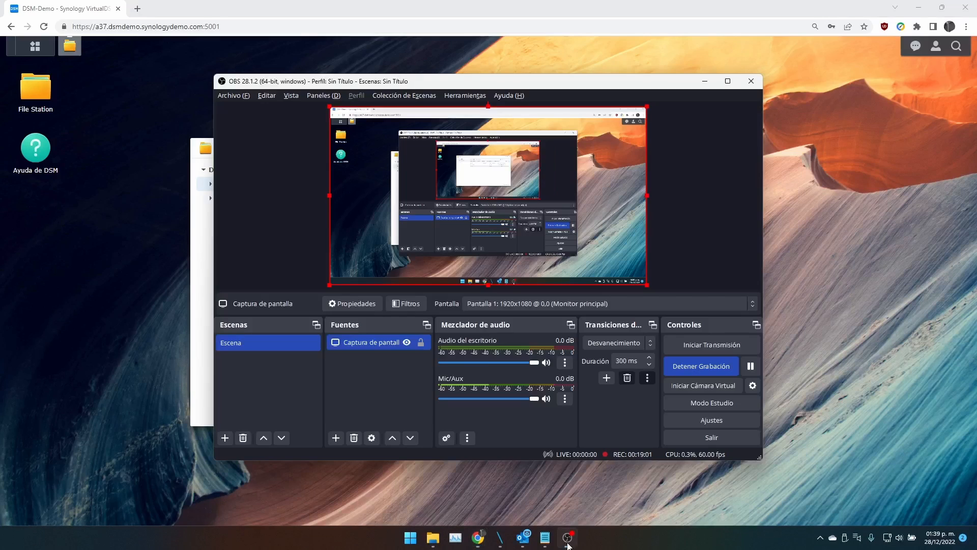